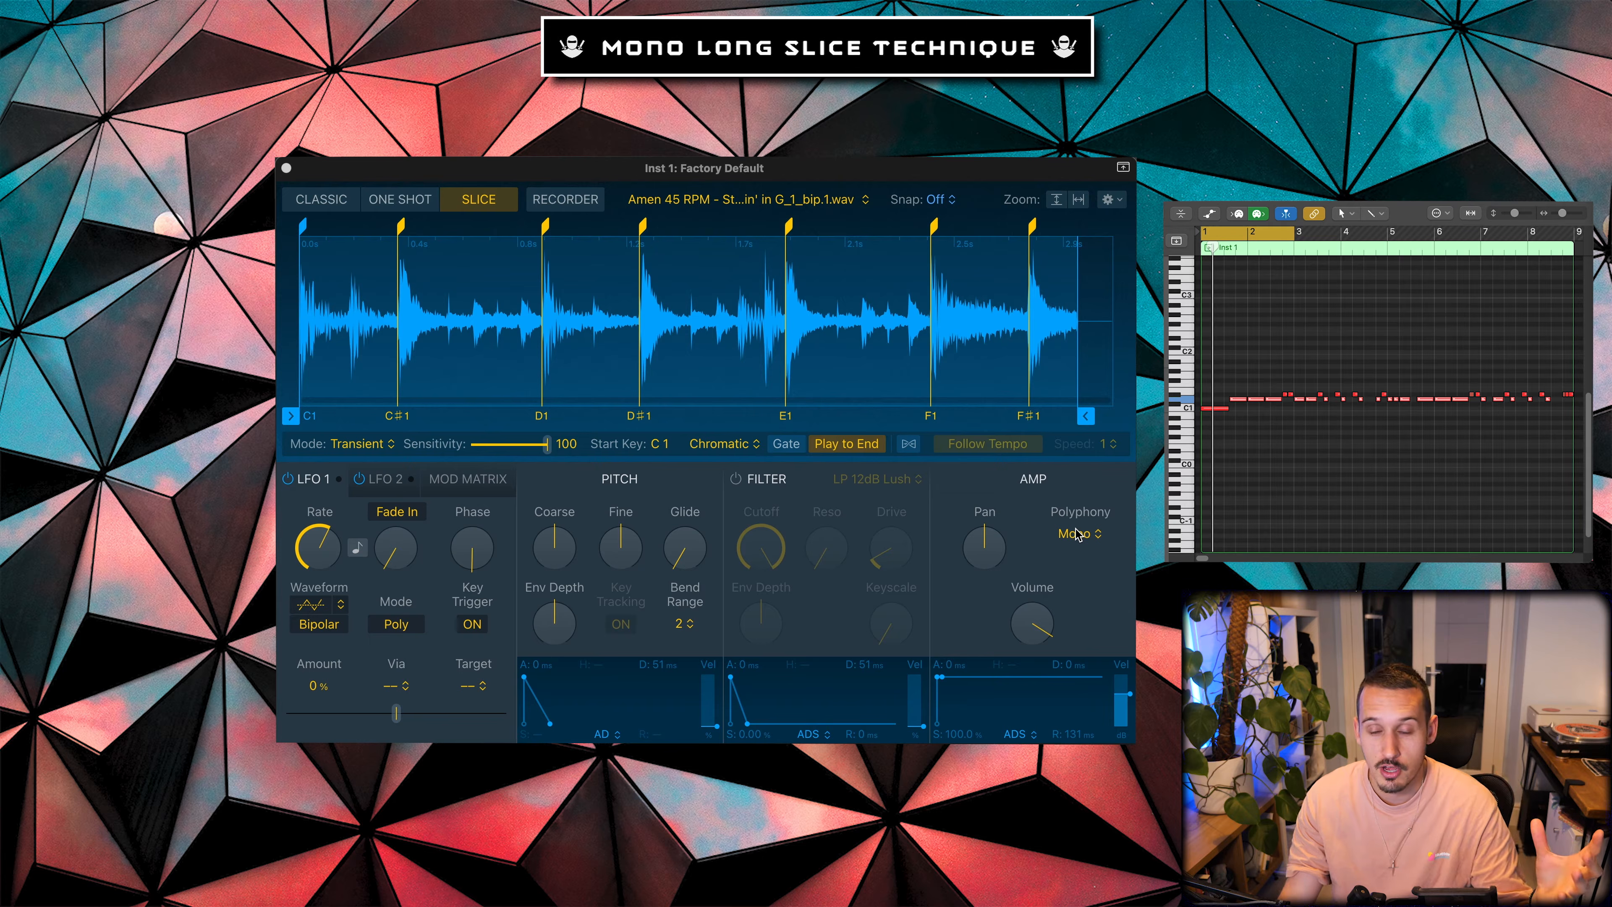
Play back the MIDI slice pattern and examine its long opening notes up close in the piano roll.
key(space)
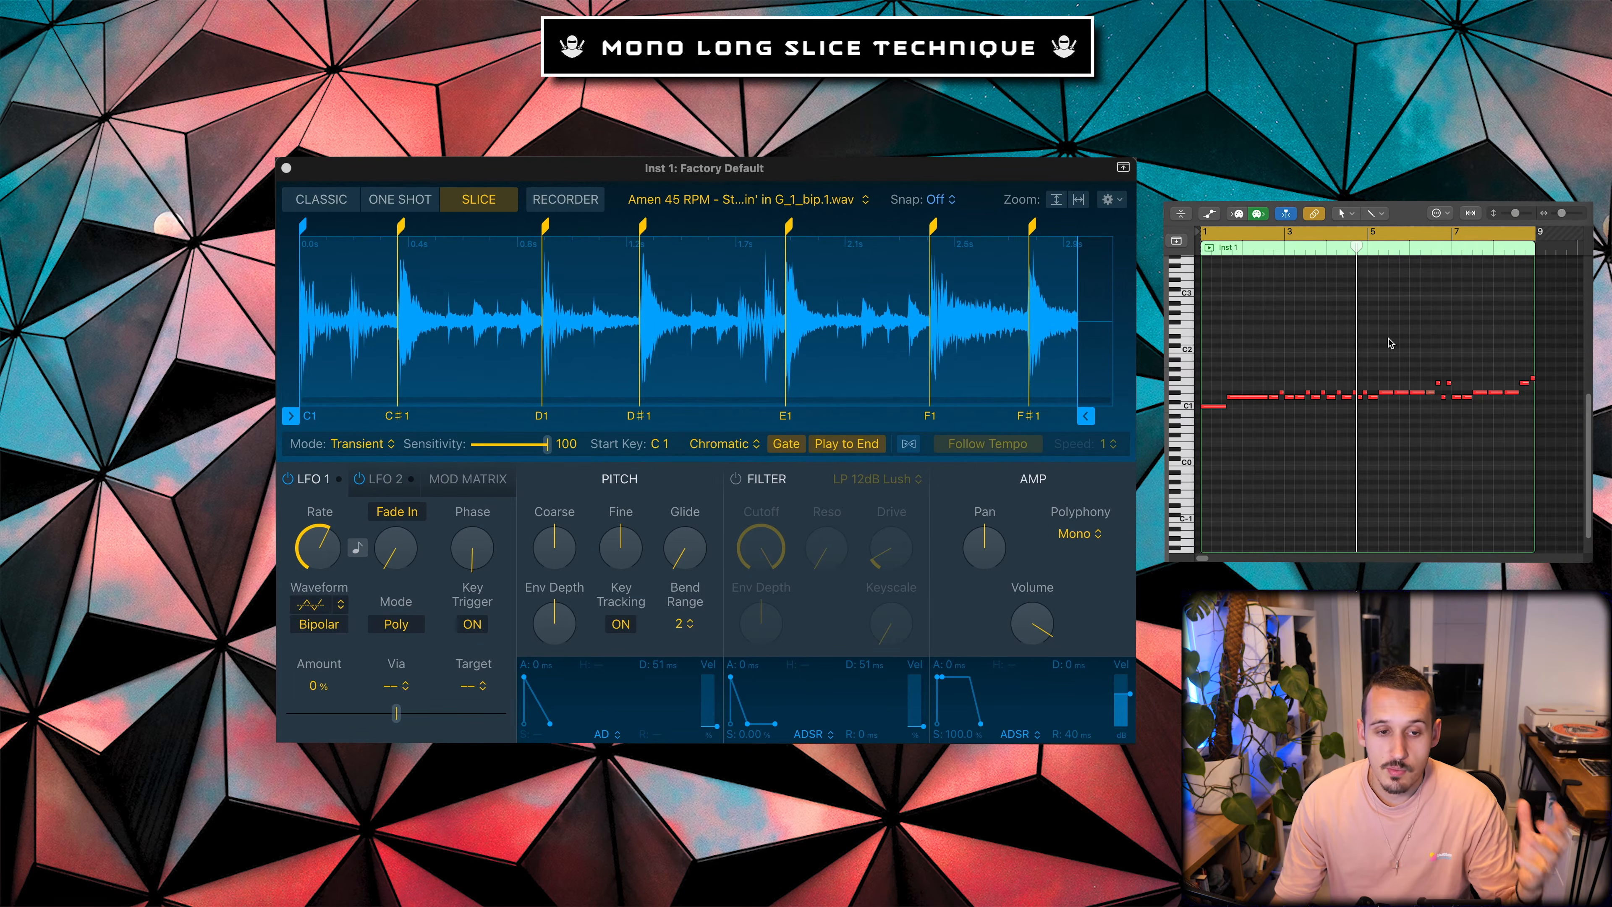
ctrl+alt+click(1230, 389)
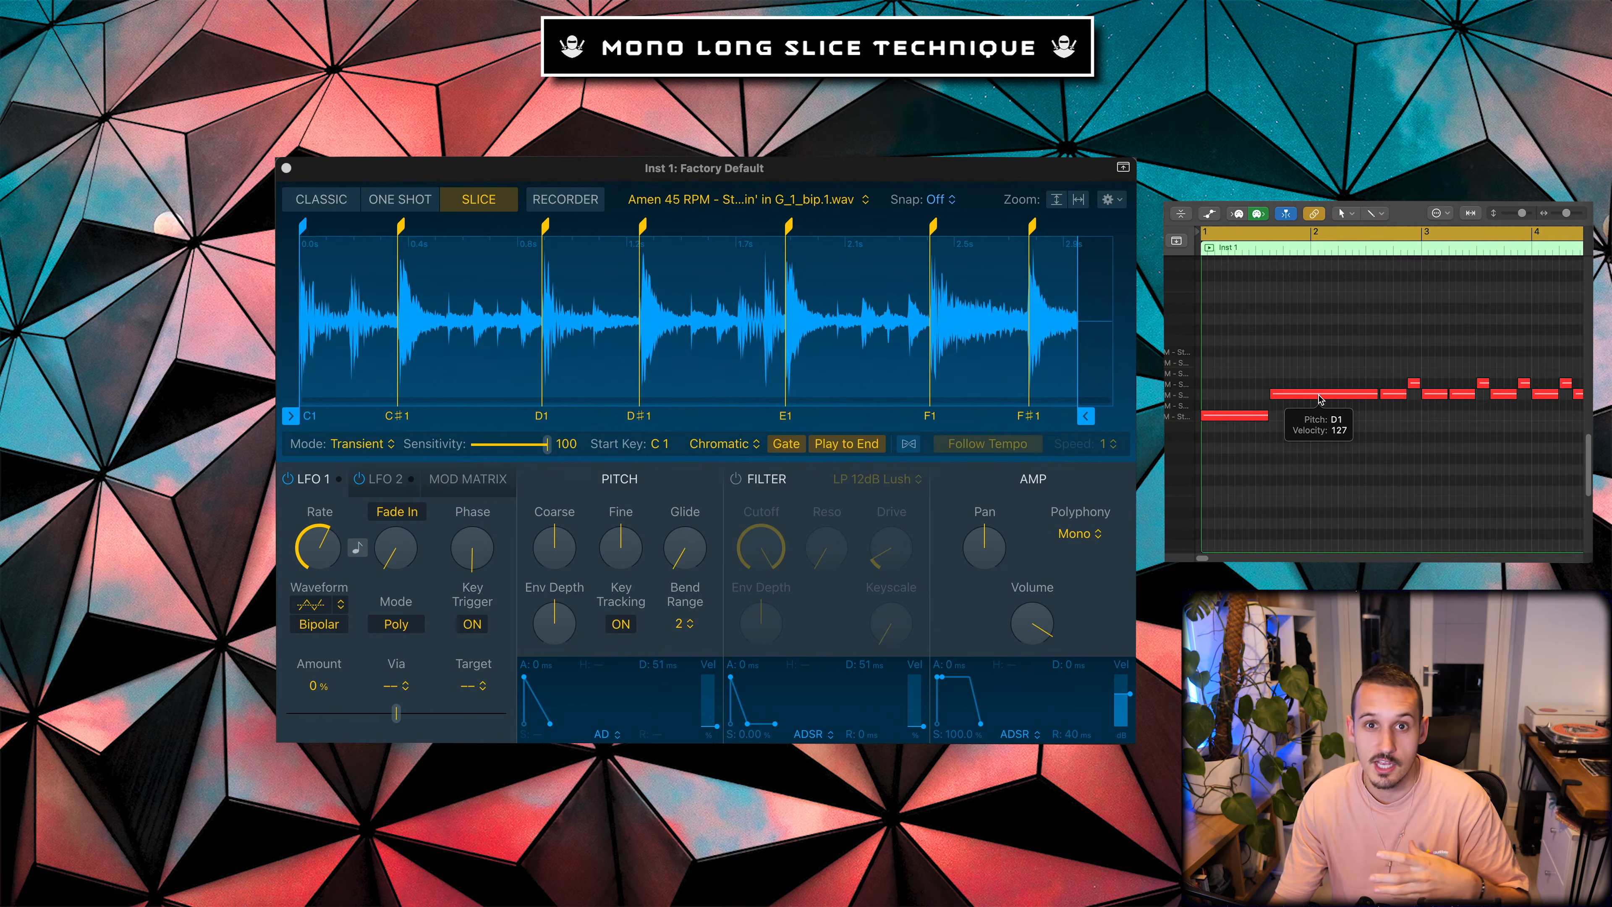
key(z)
key(space)
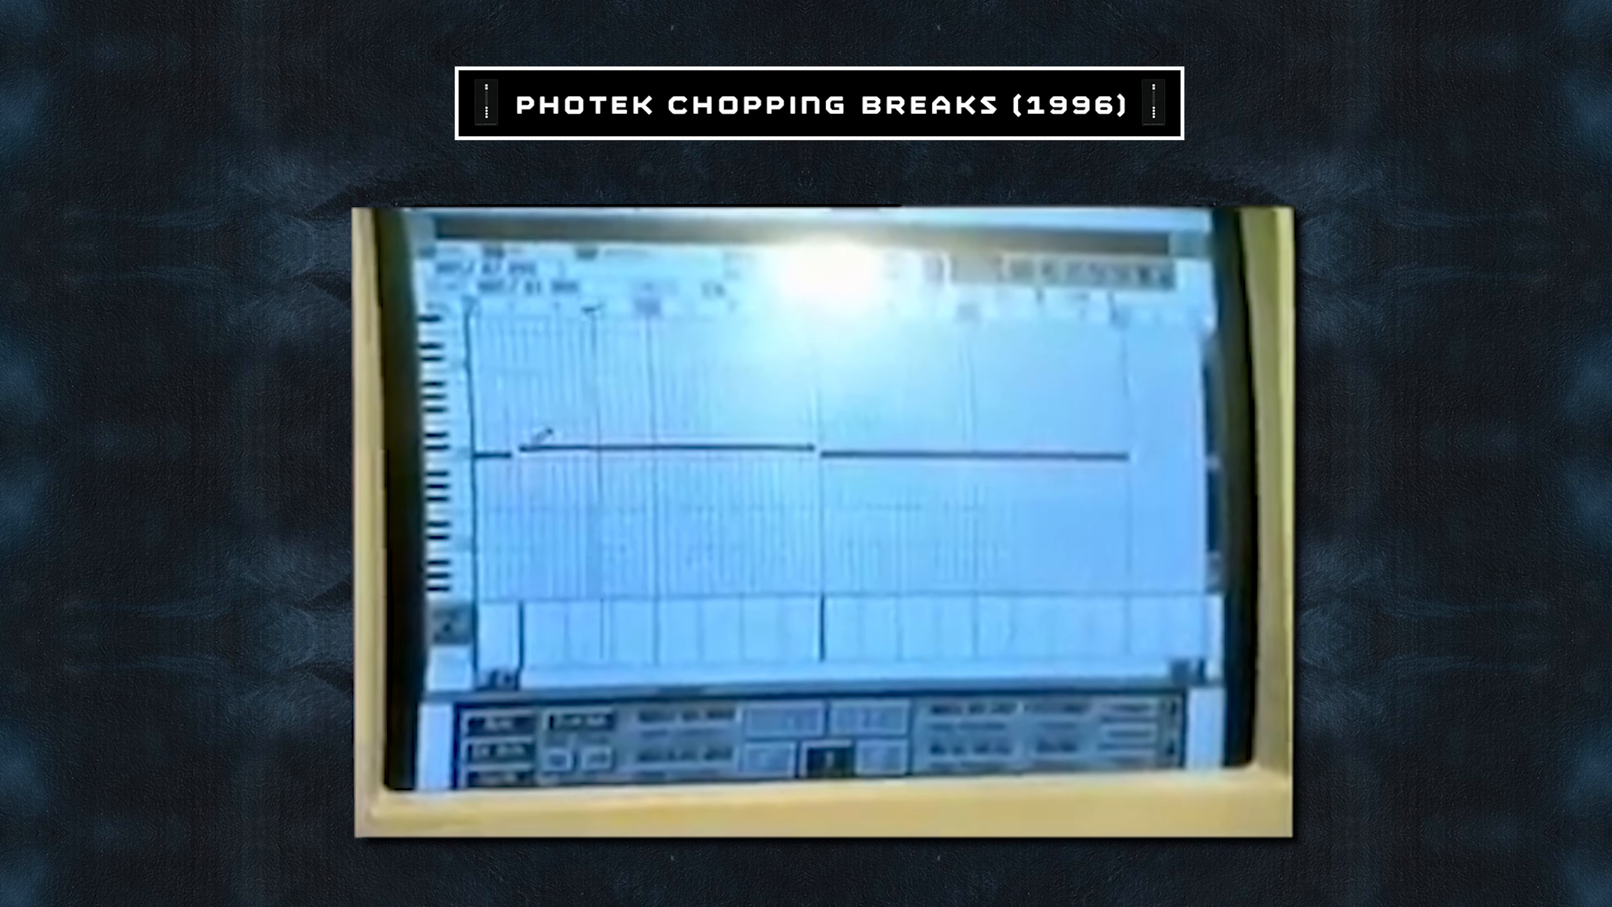
click(535, 447)
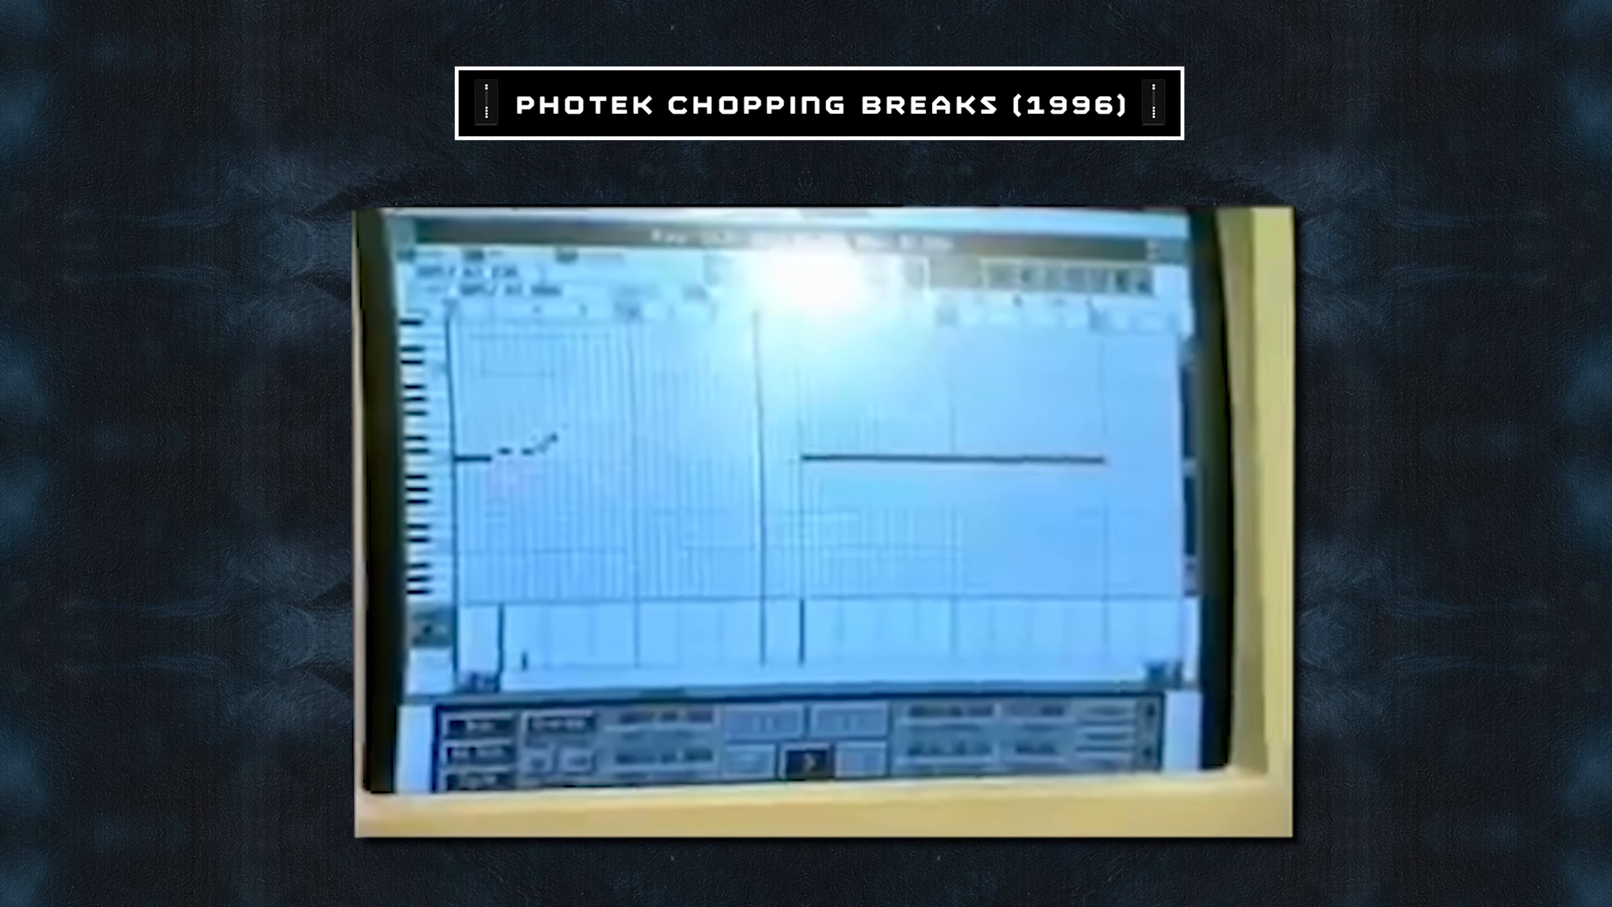
click(538, 452)
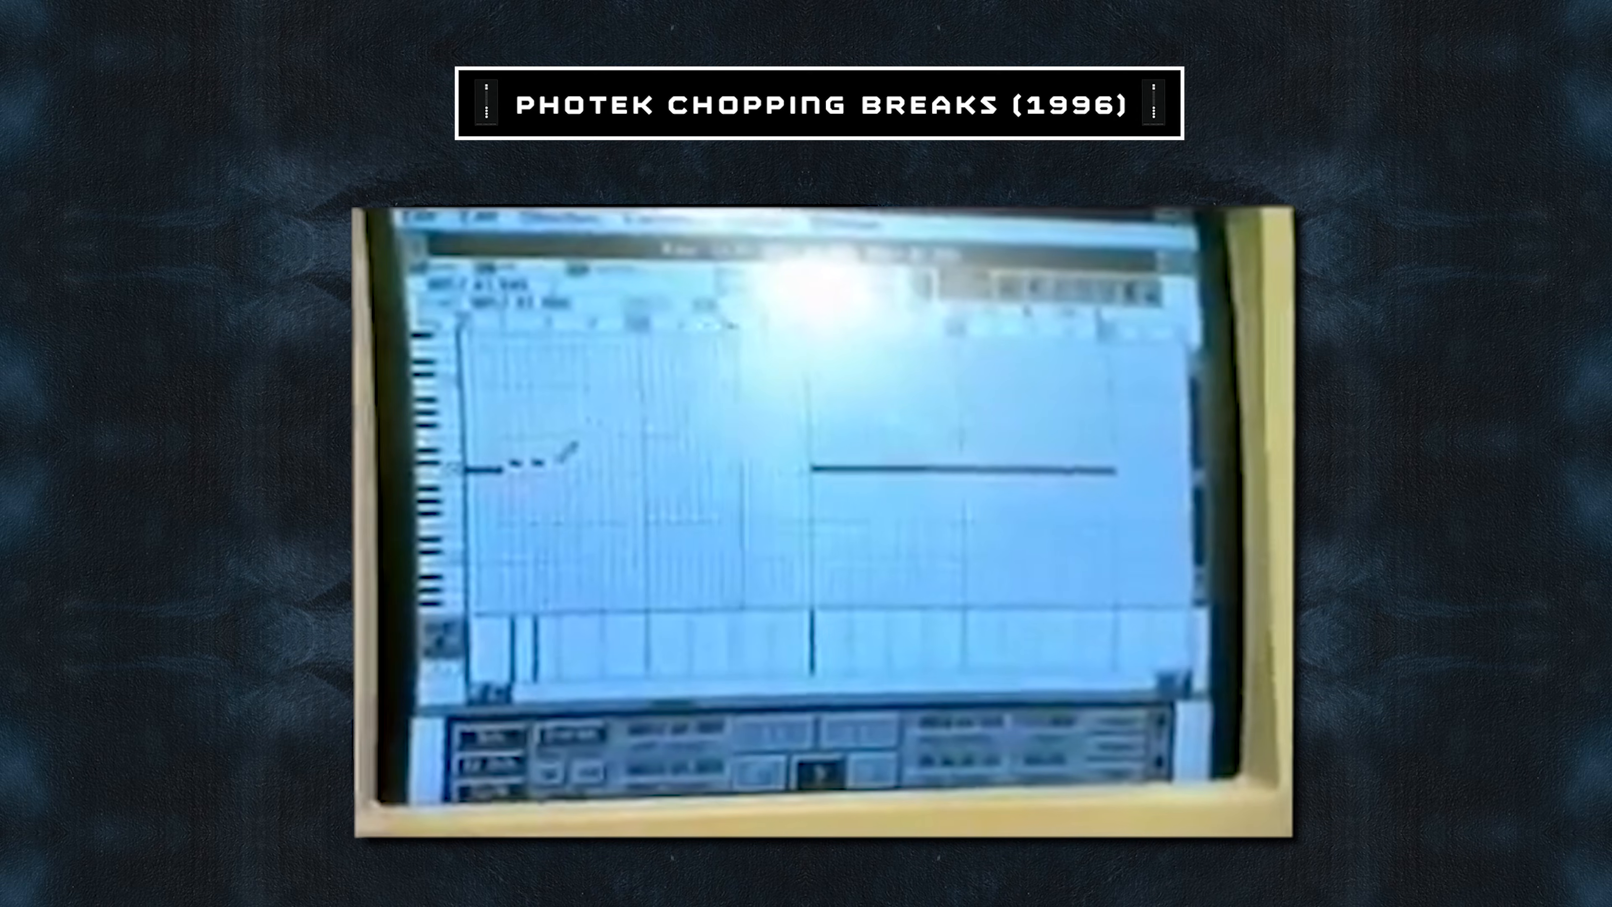
drag(555, 470, 708, 470)
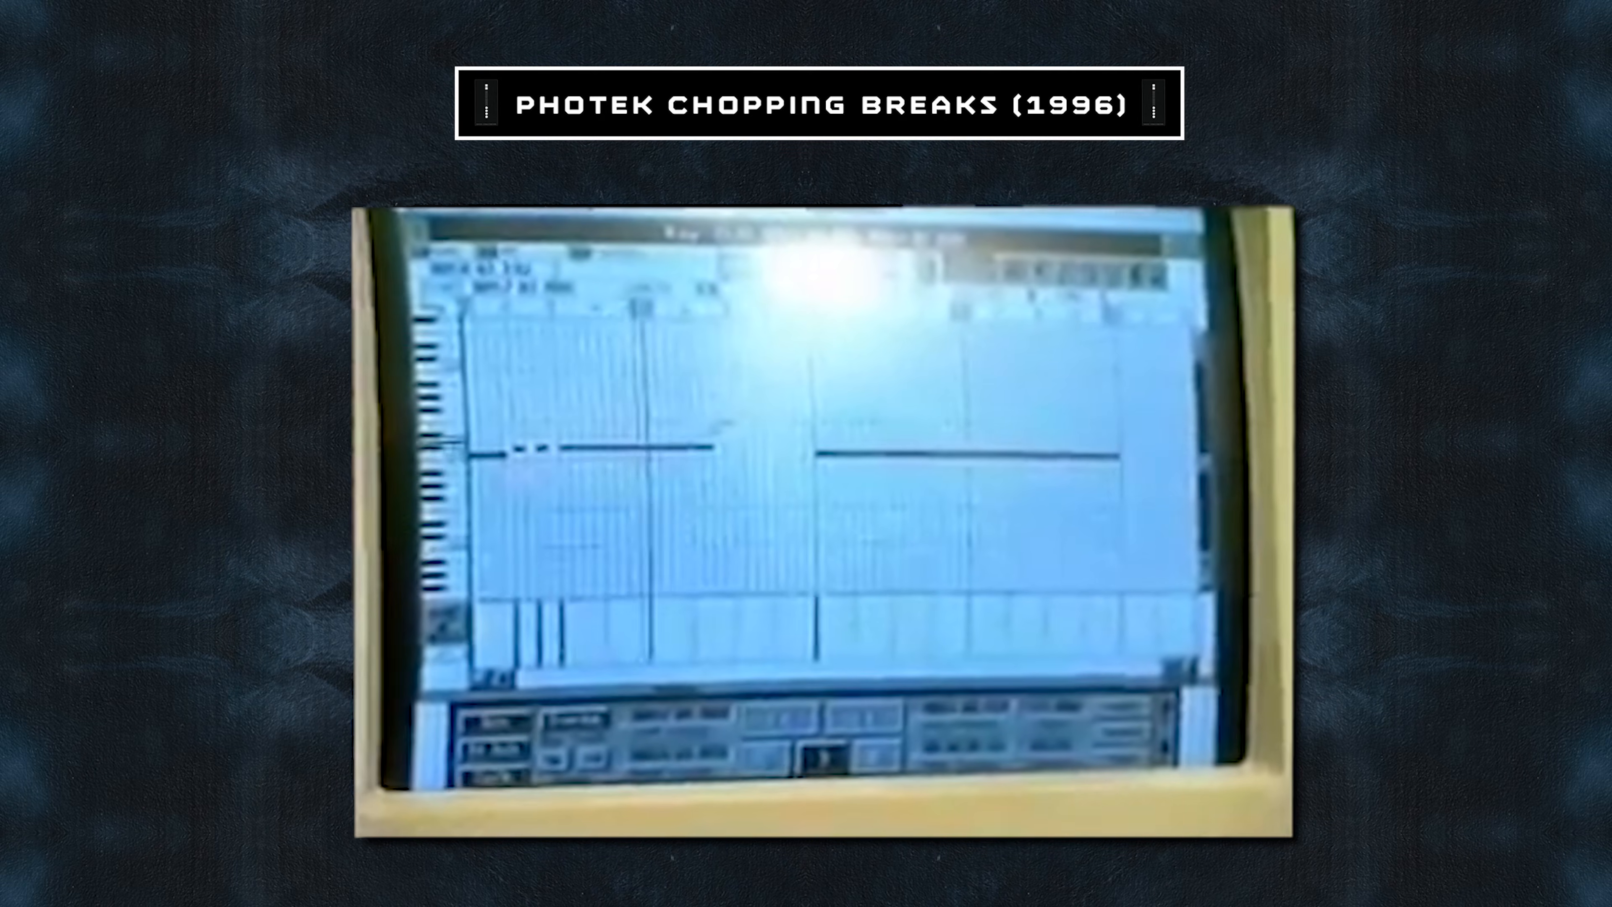
drag(719, 454, 801, 453)
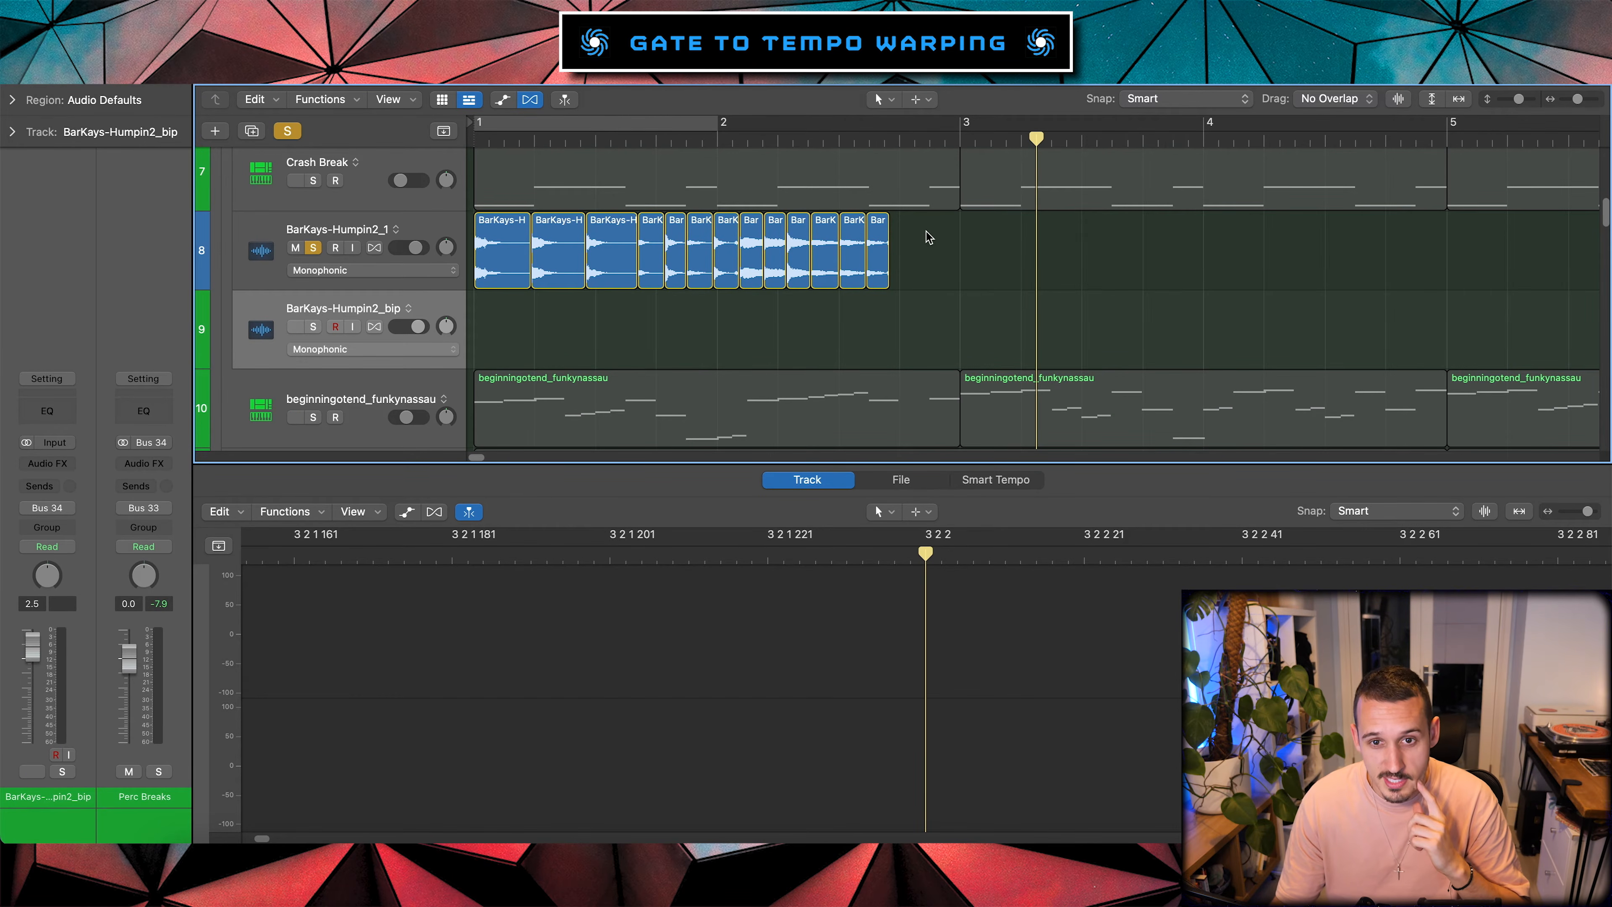
Convert all 13 BarKays-Humpin2_1 audio slices to a new Sampler track, creating 1Shot zones from the regions.
drag(958, 244, 512, 254)
right_click(511, 253)
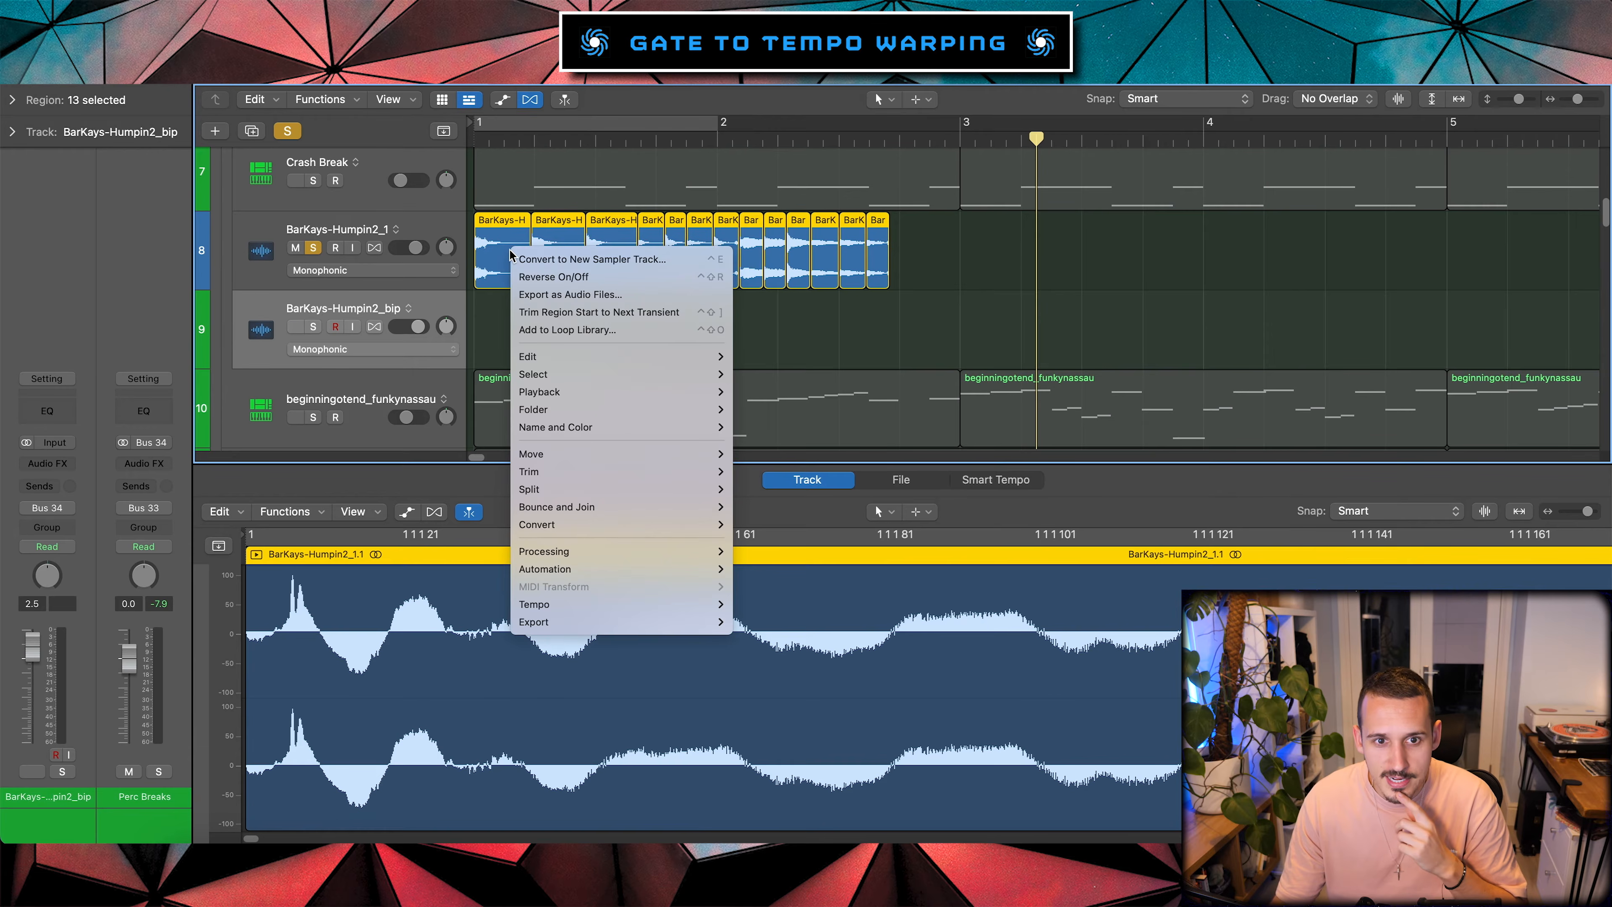
click(572, 259)
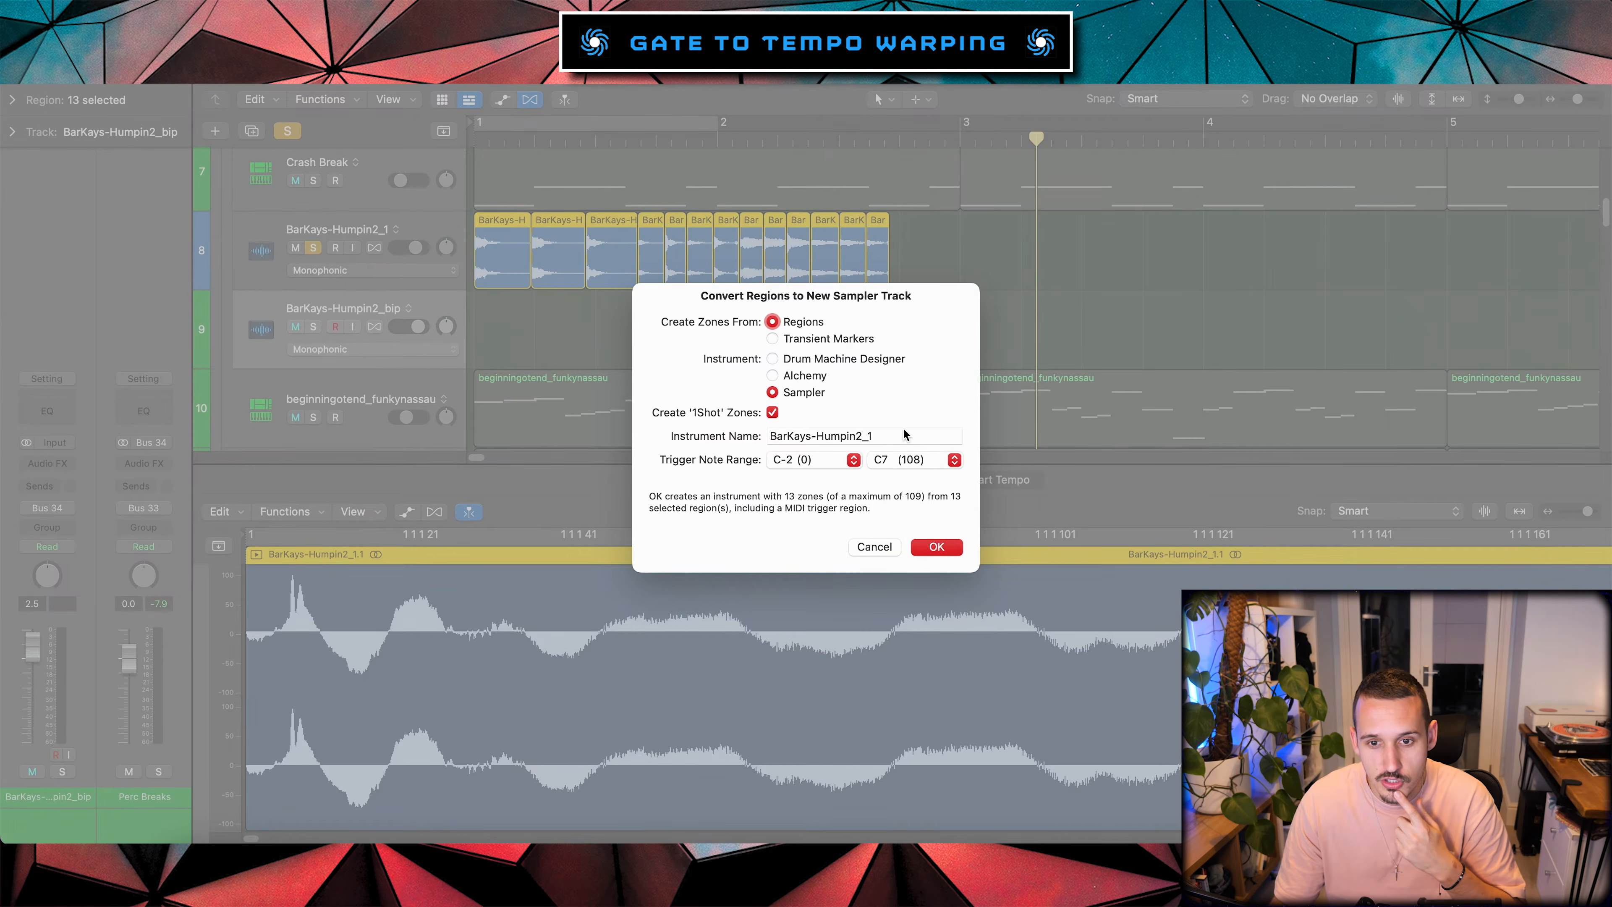
click(936, 550)
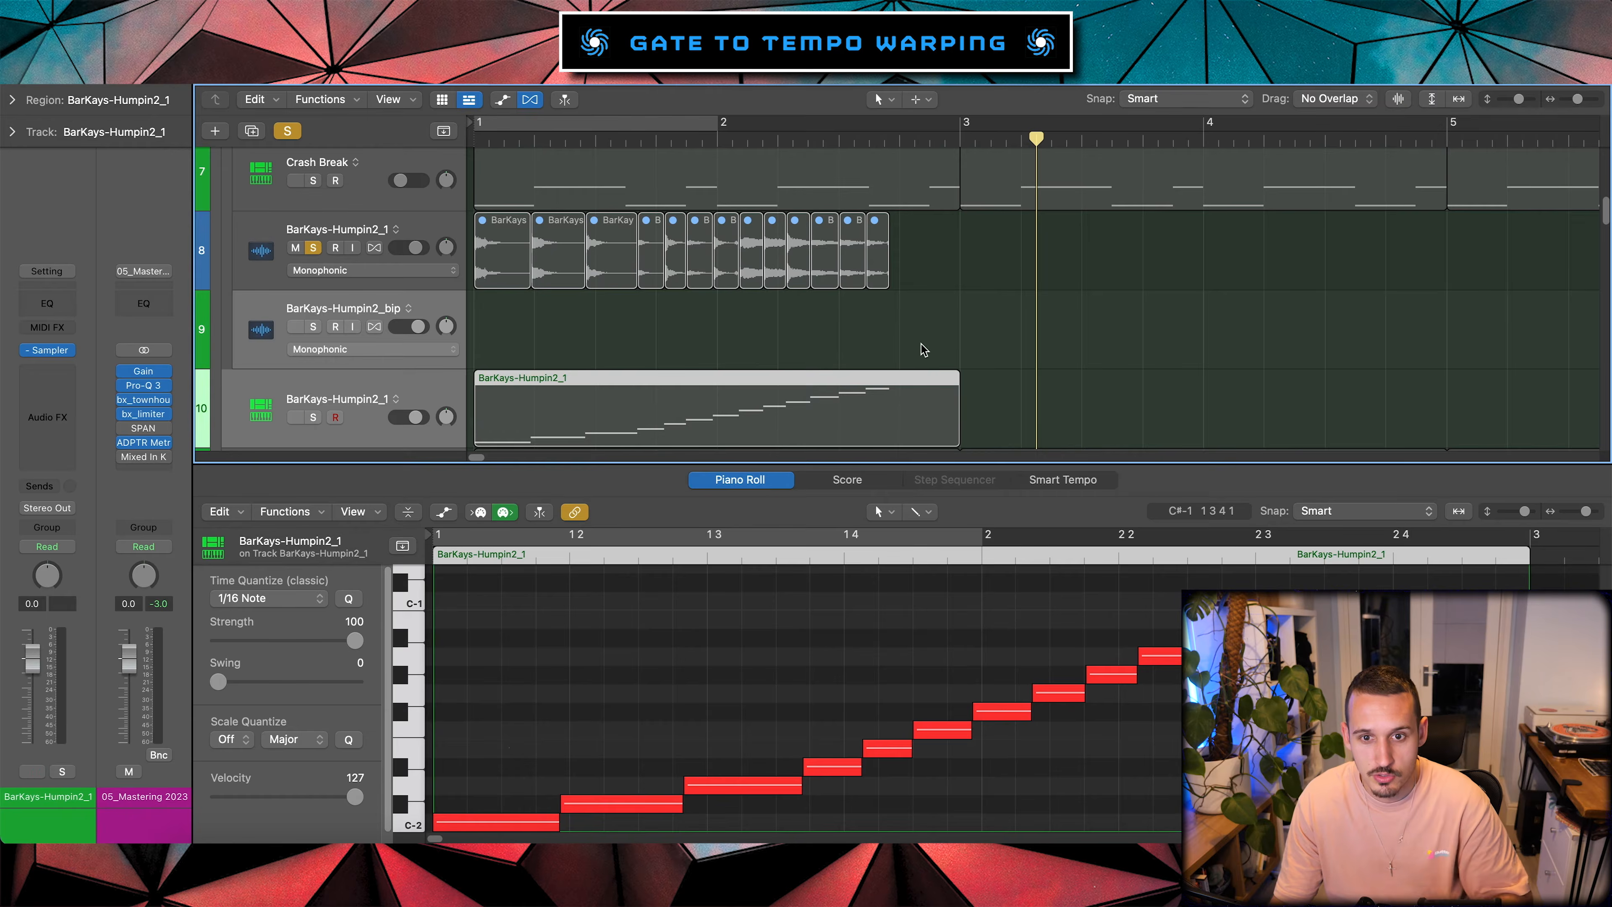
Split the new MIDI region at the end of the last audio slice, keeping crossing notes, and delete the leftover part.
click(923, 257)
click(878, 287)
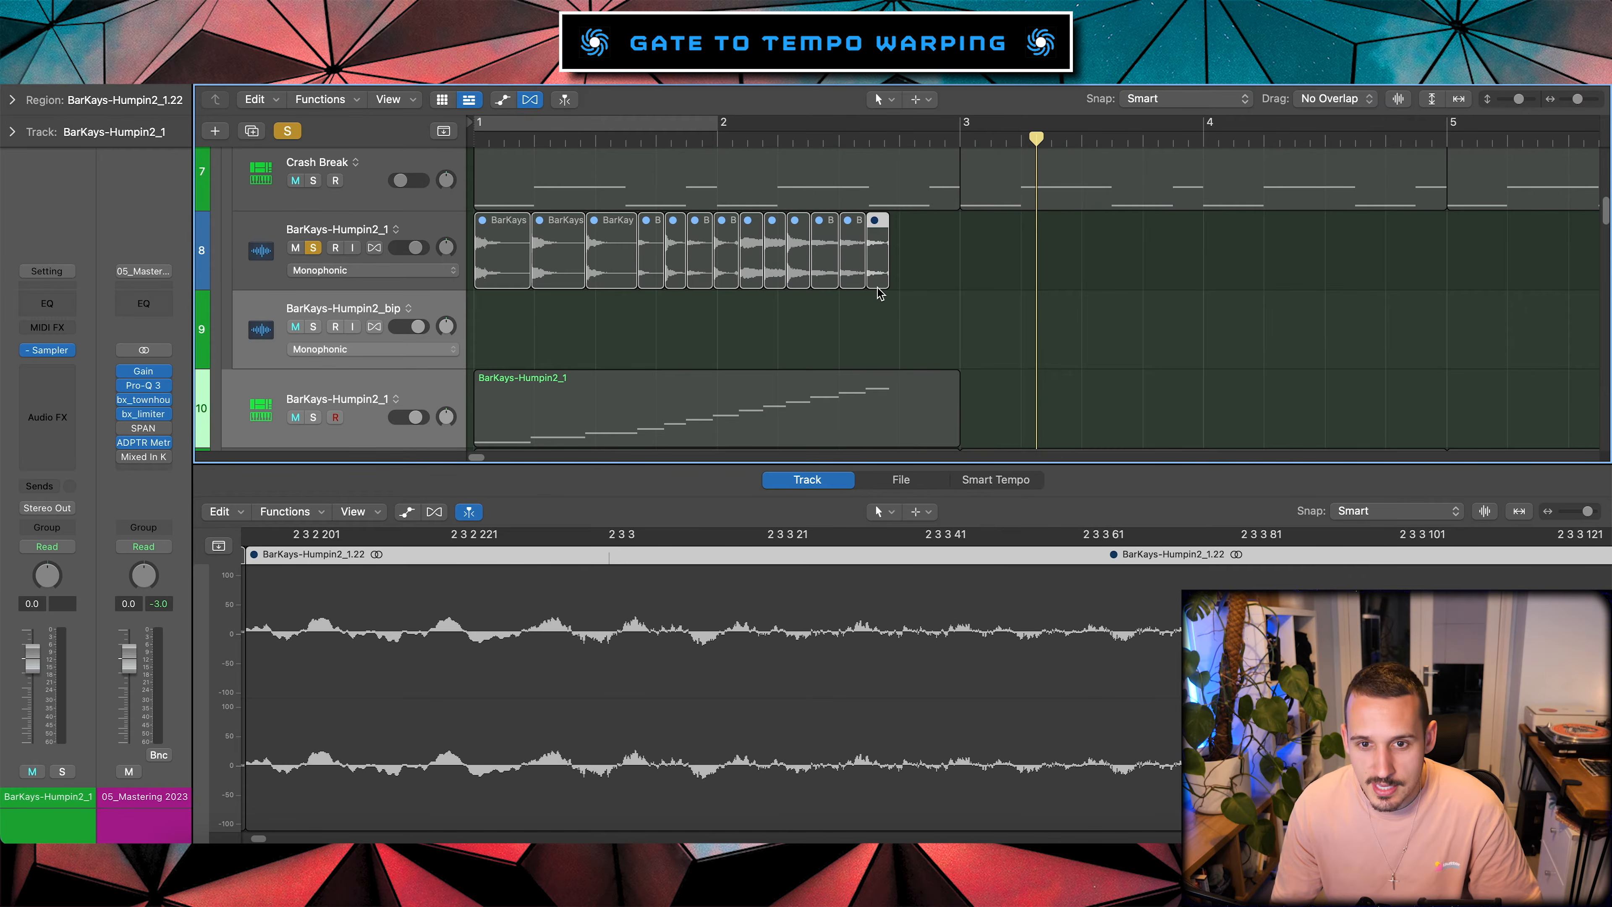
click(939, 397)
key(super+t)
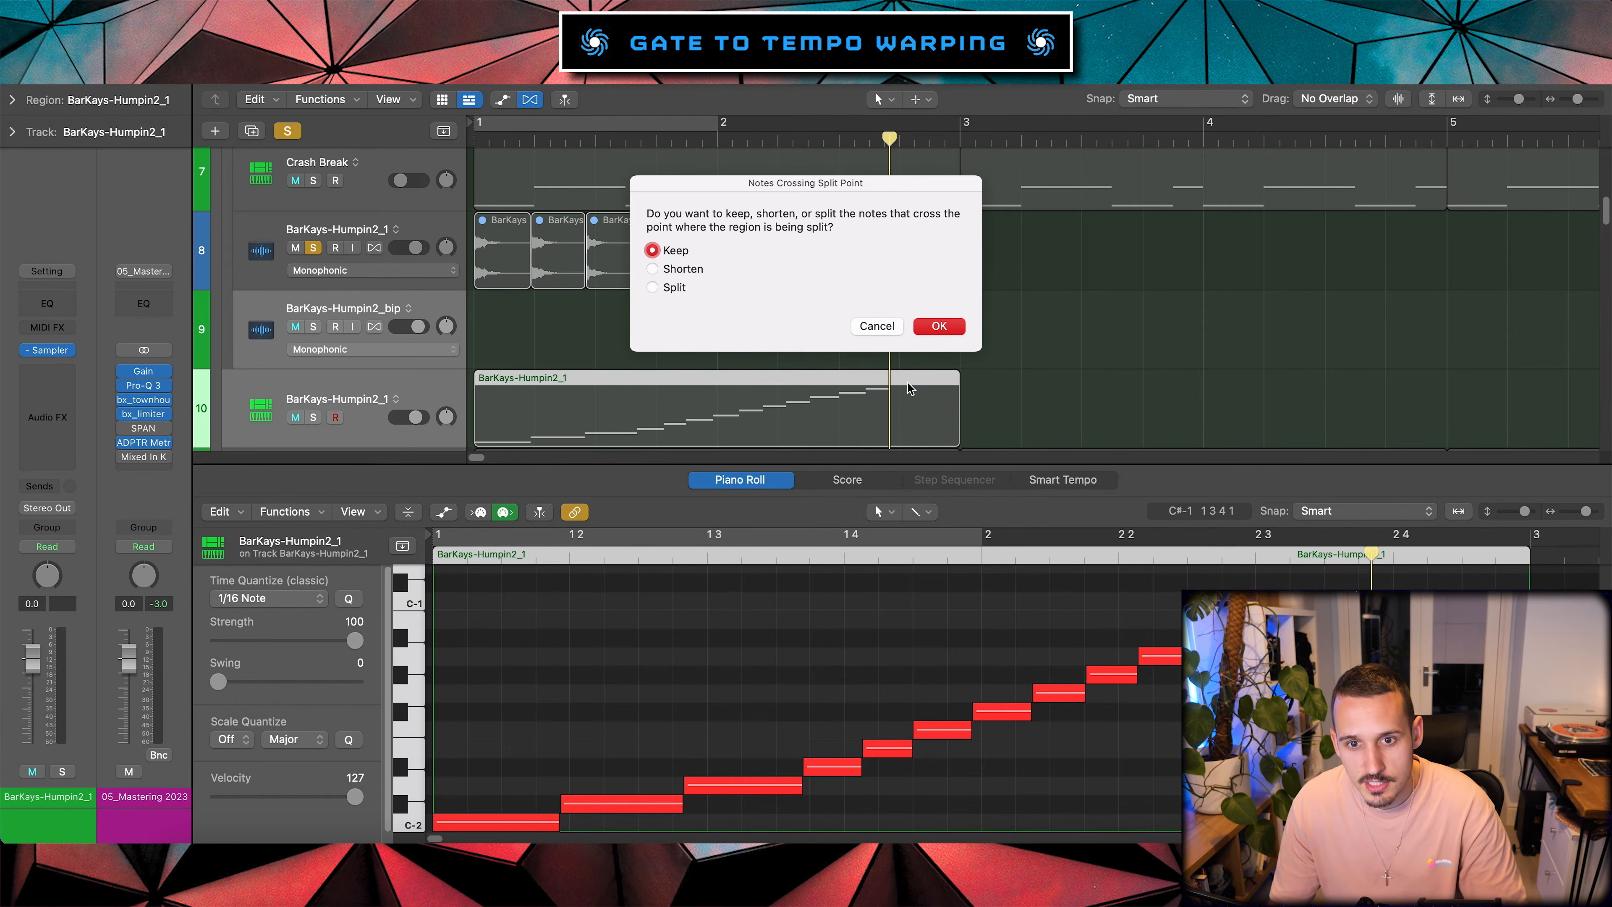
click(937, 325)
key(Delete)
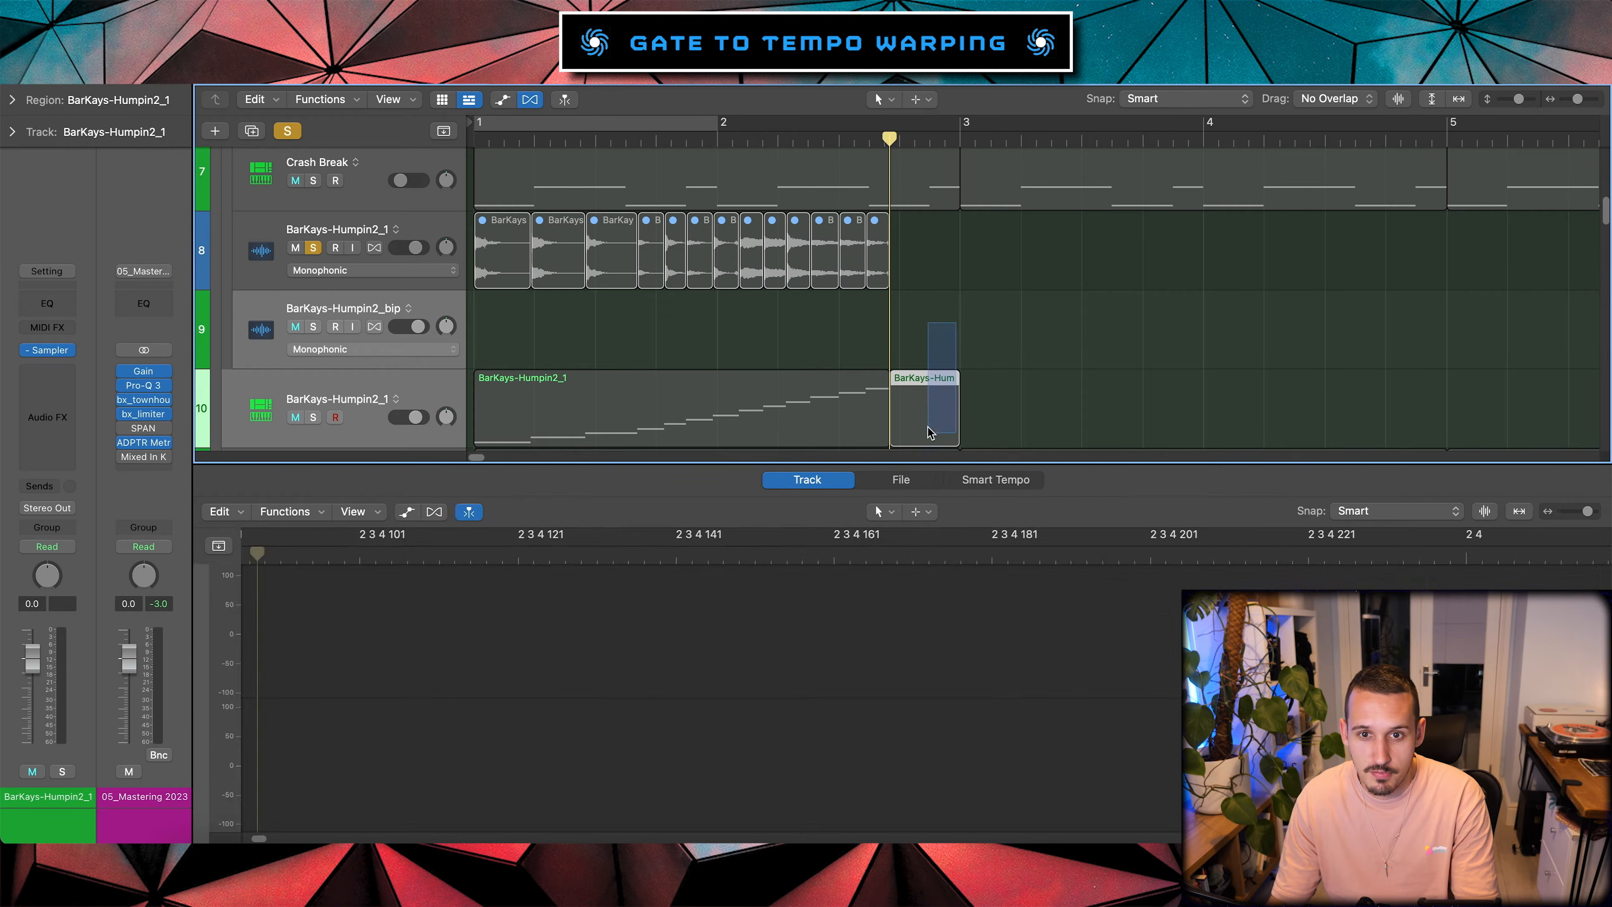
Solo the new sampler track and stretch its MIDI region to fit a one-bar cycle range over bar 1.
drag(898, 141, 1027, 140)
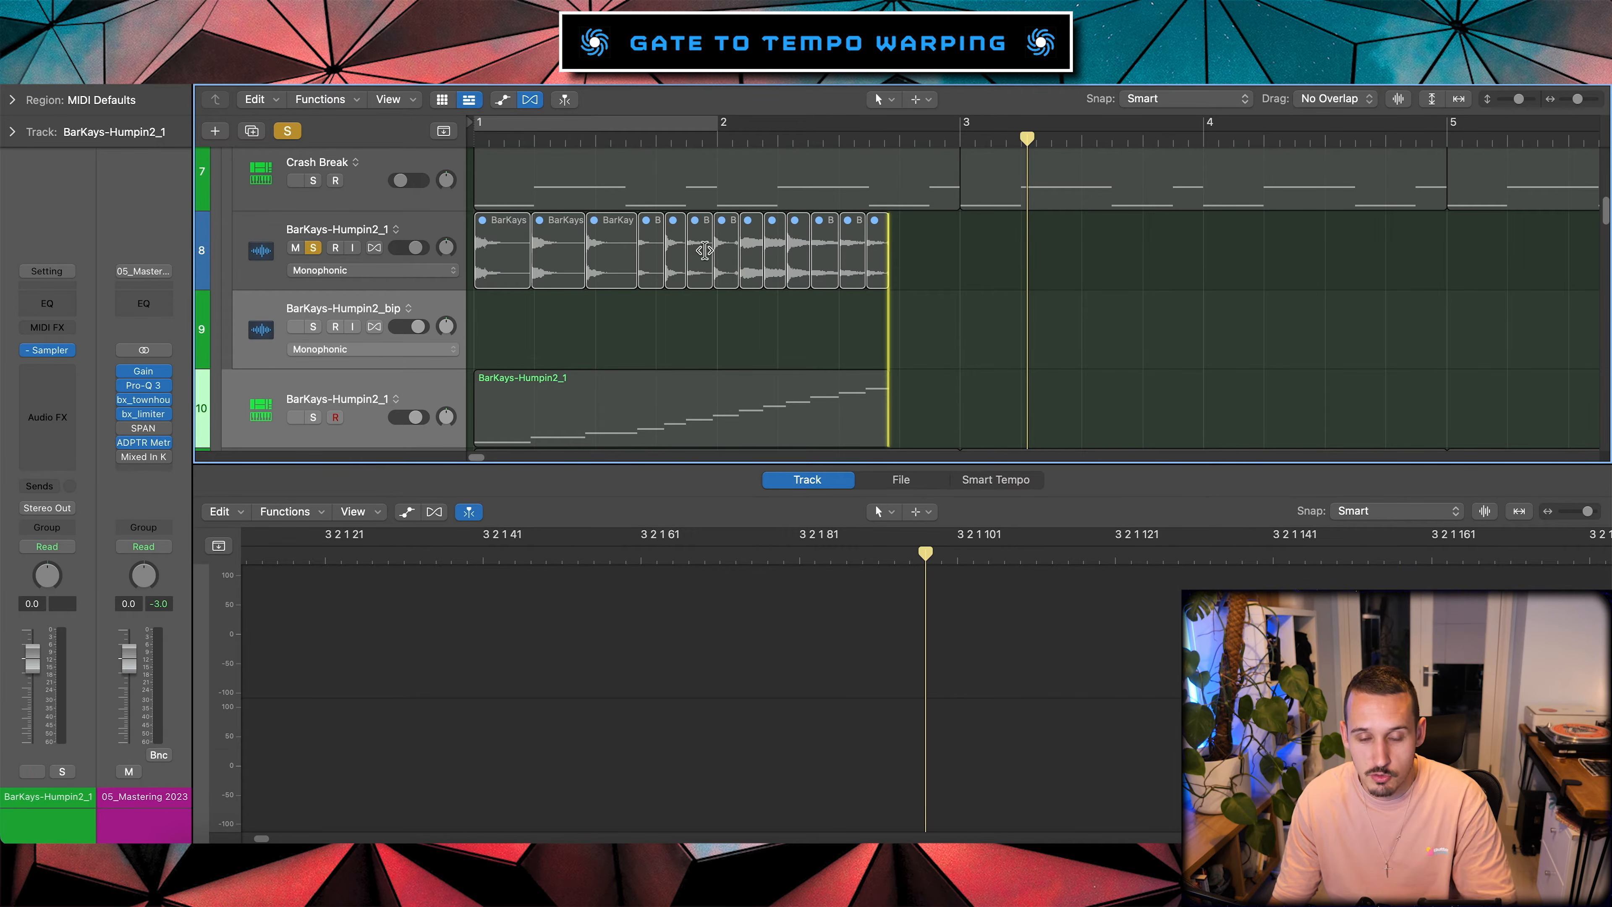
drag(710, 122, 479, 122)
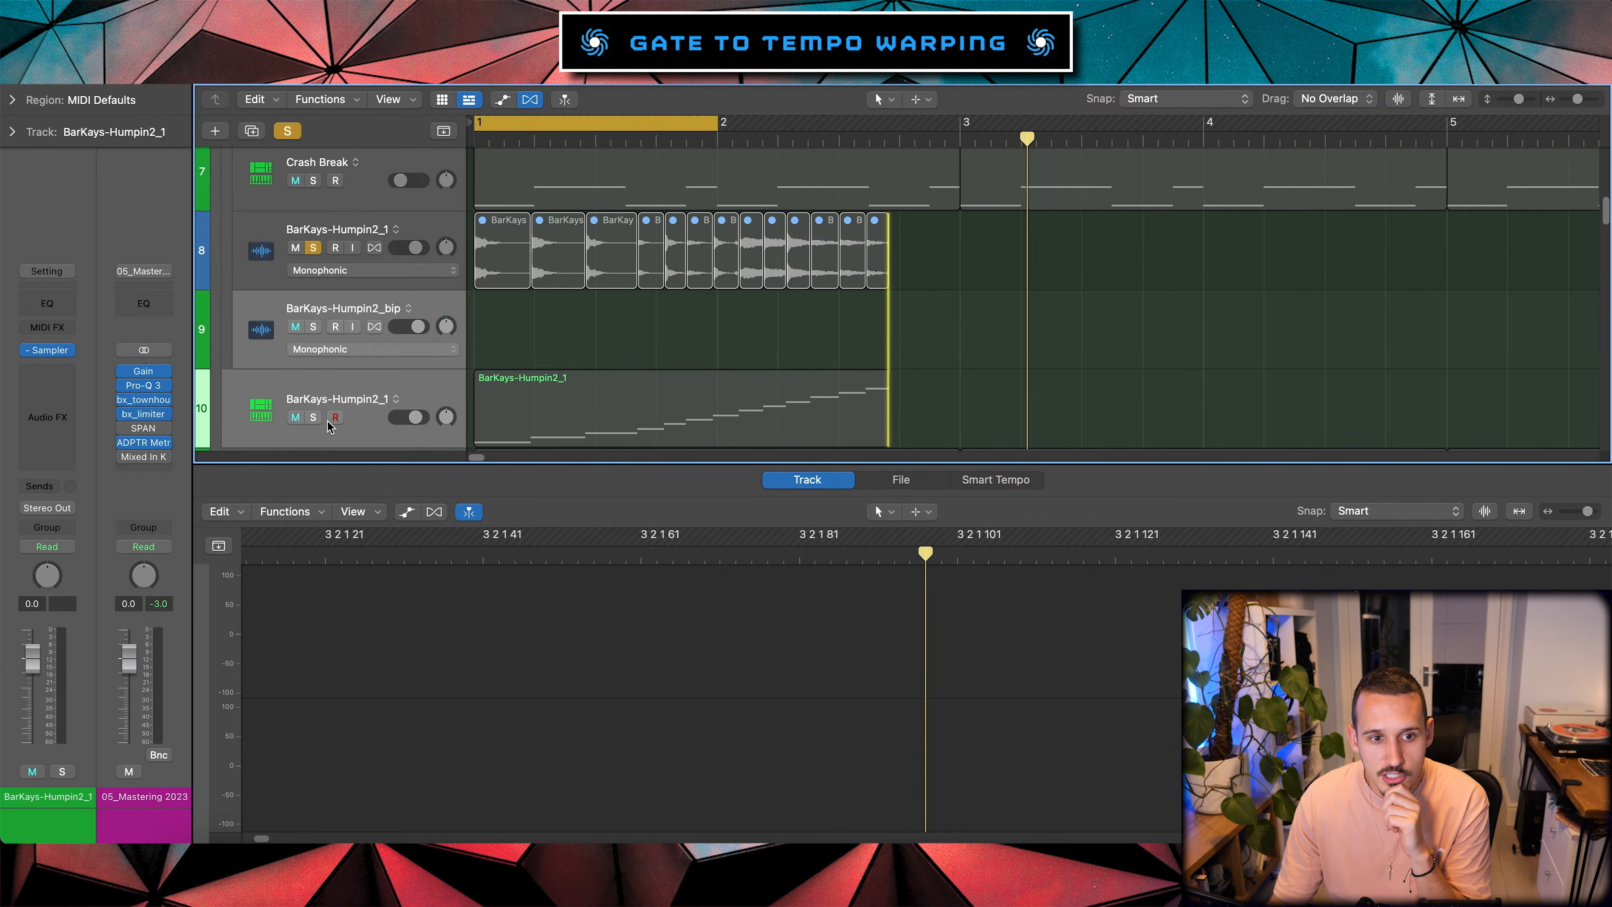
click(332, 402)
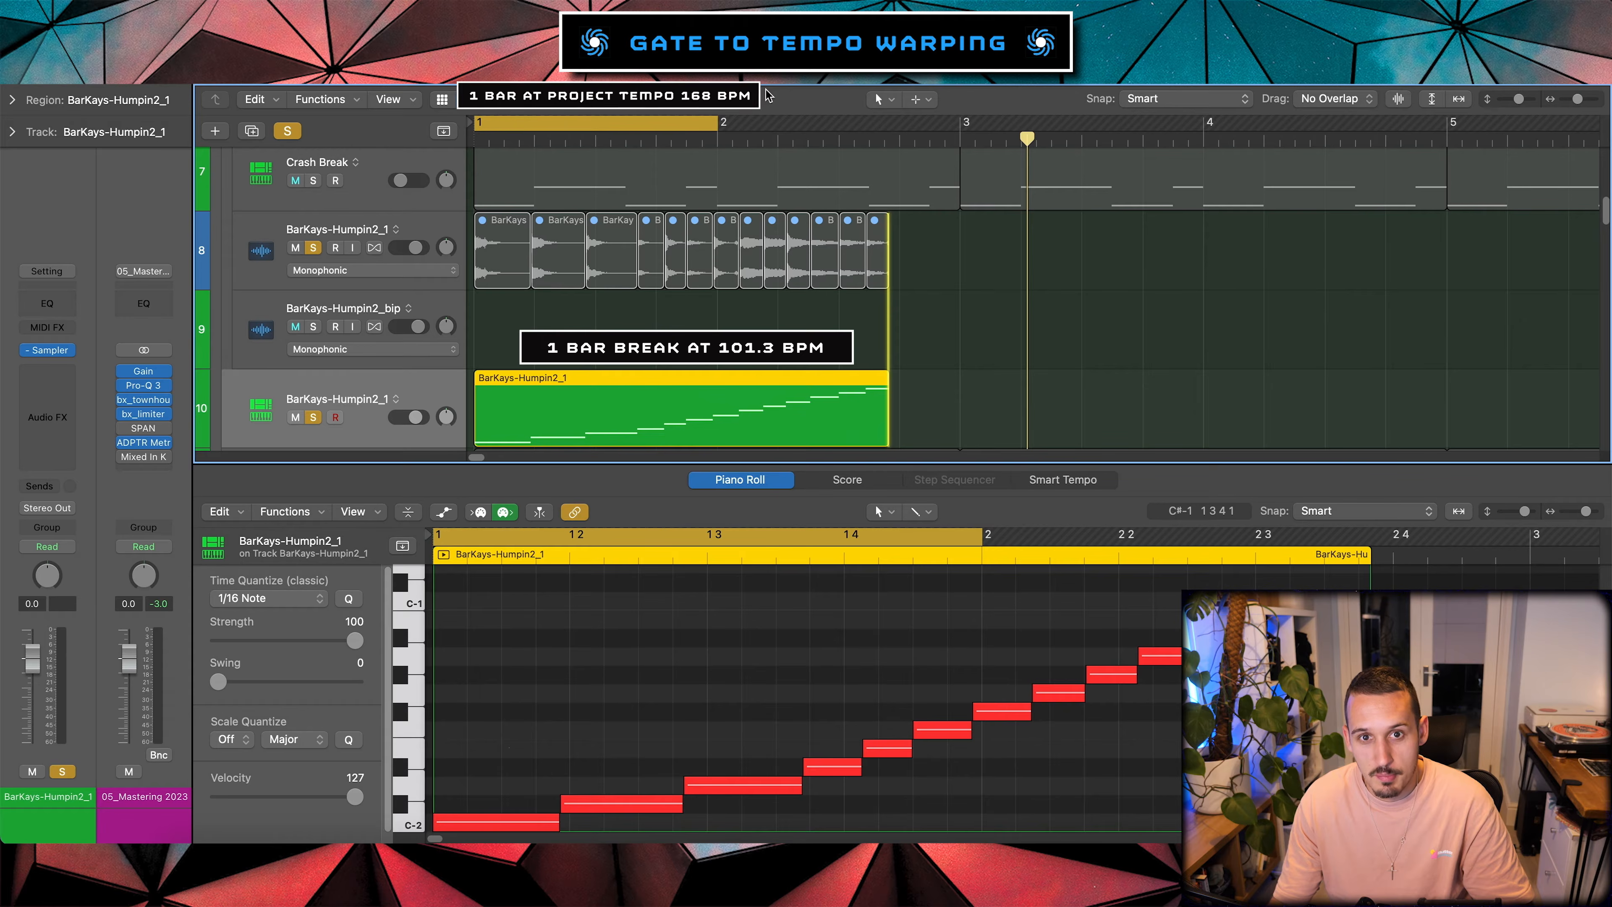
key(super+alt+l)
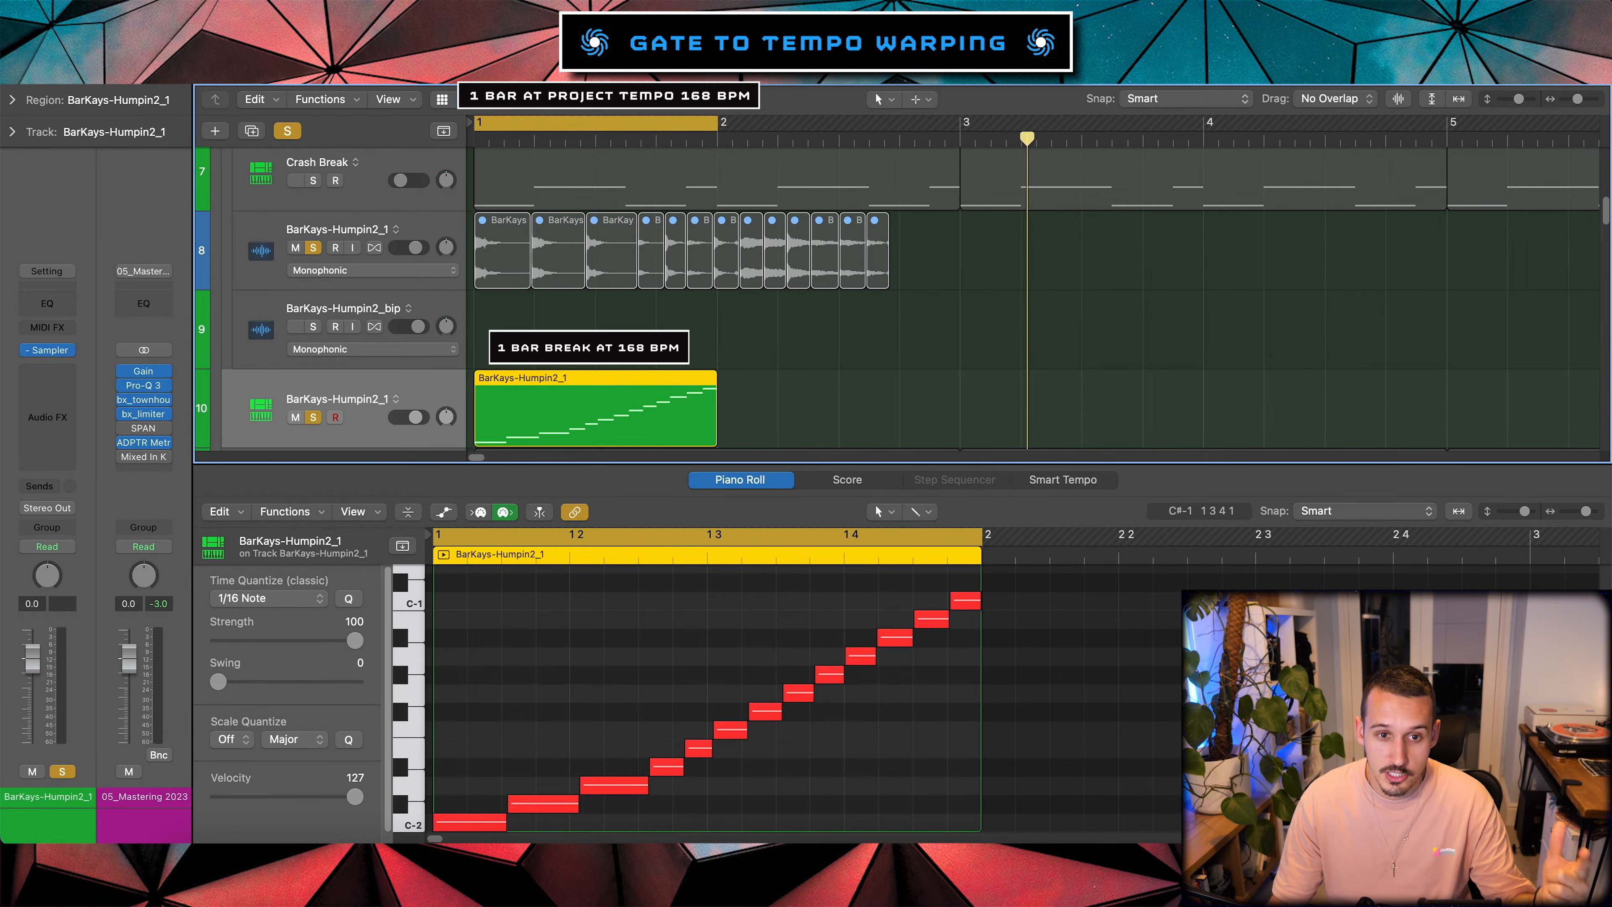
Move the second to fifth audio slices earlier so each starts in line with its matching MIDI note.
click(627, 325)
scroll(536, 280, up, 5)
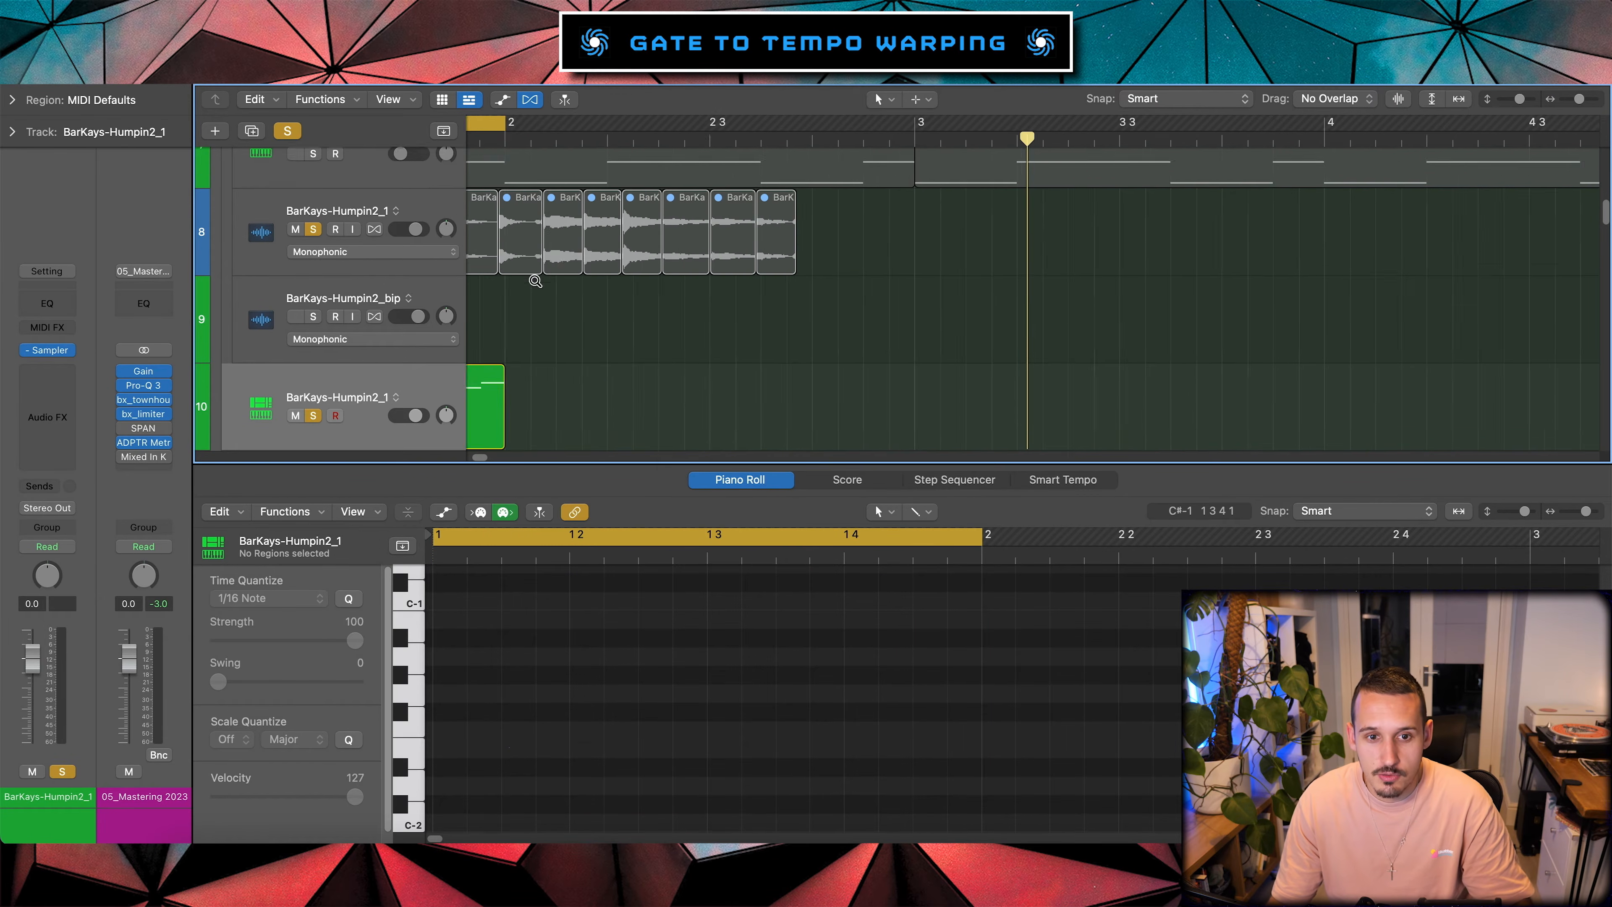
scroll(563, 281, left, 8)
drag(630, 234, 579, 238)
drag(738, 231, 643, 230)
drag(824, 232, 684, 230)
drag(886, 228, 725, 235)
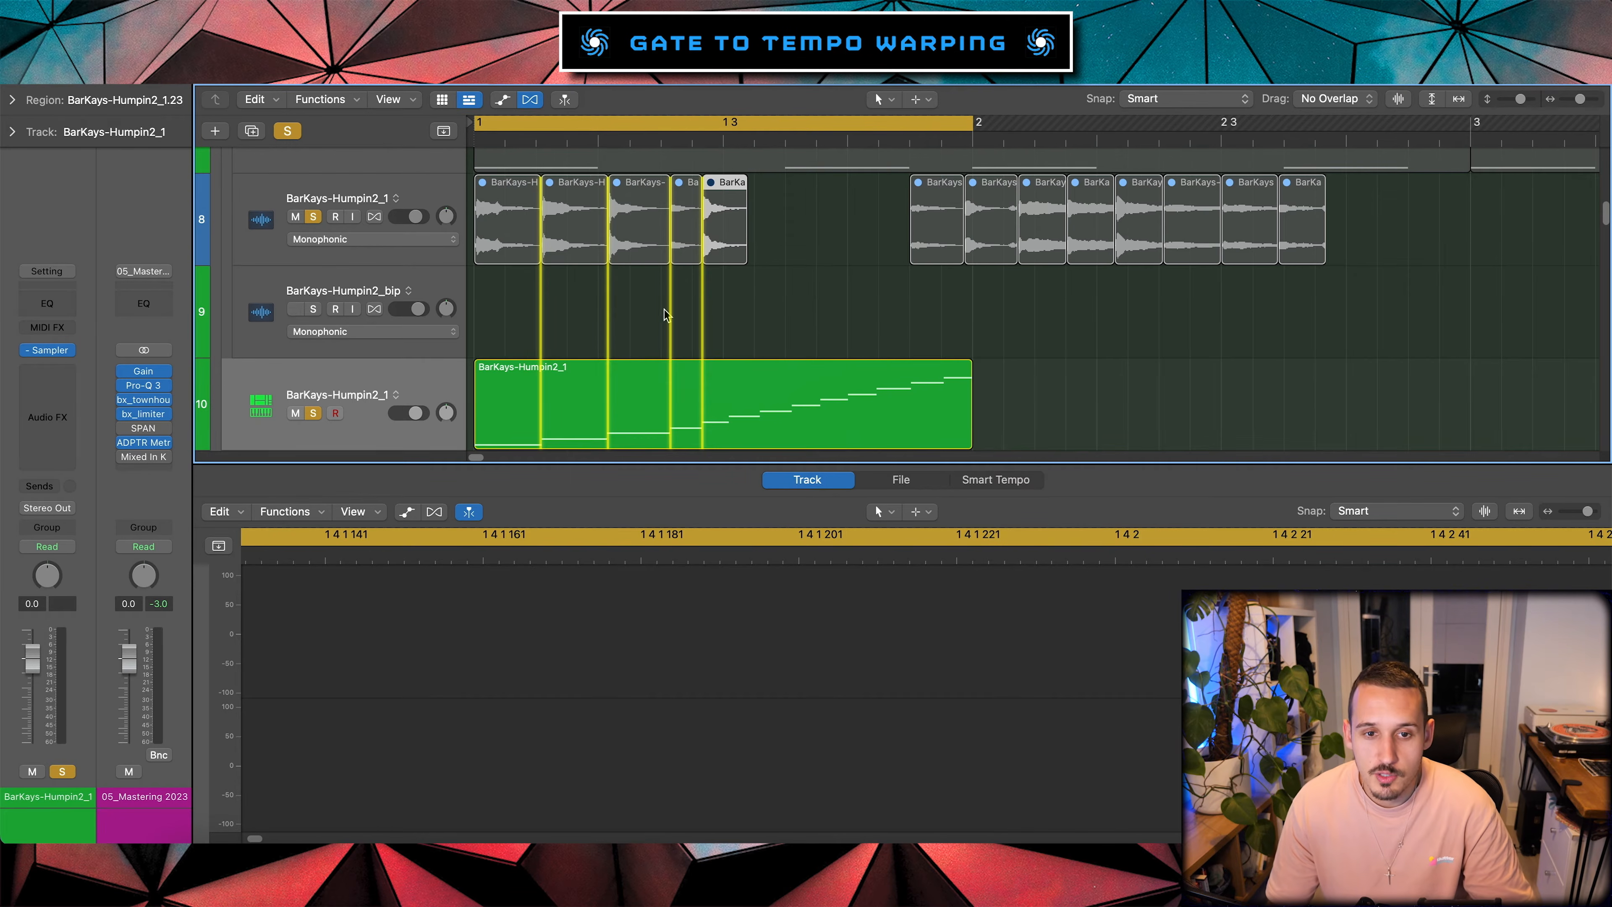
Shorten the first note of the sampler MIDI region and move the second note slightly earlier to meet it.
key(super+Left)
click(616, 384)
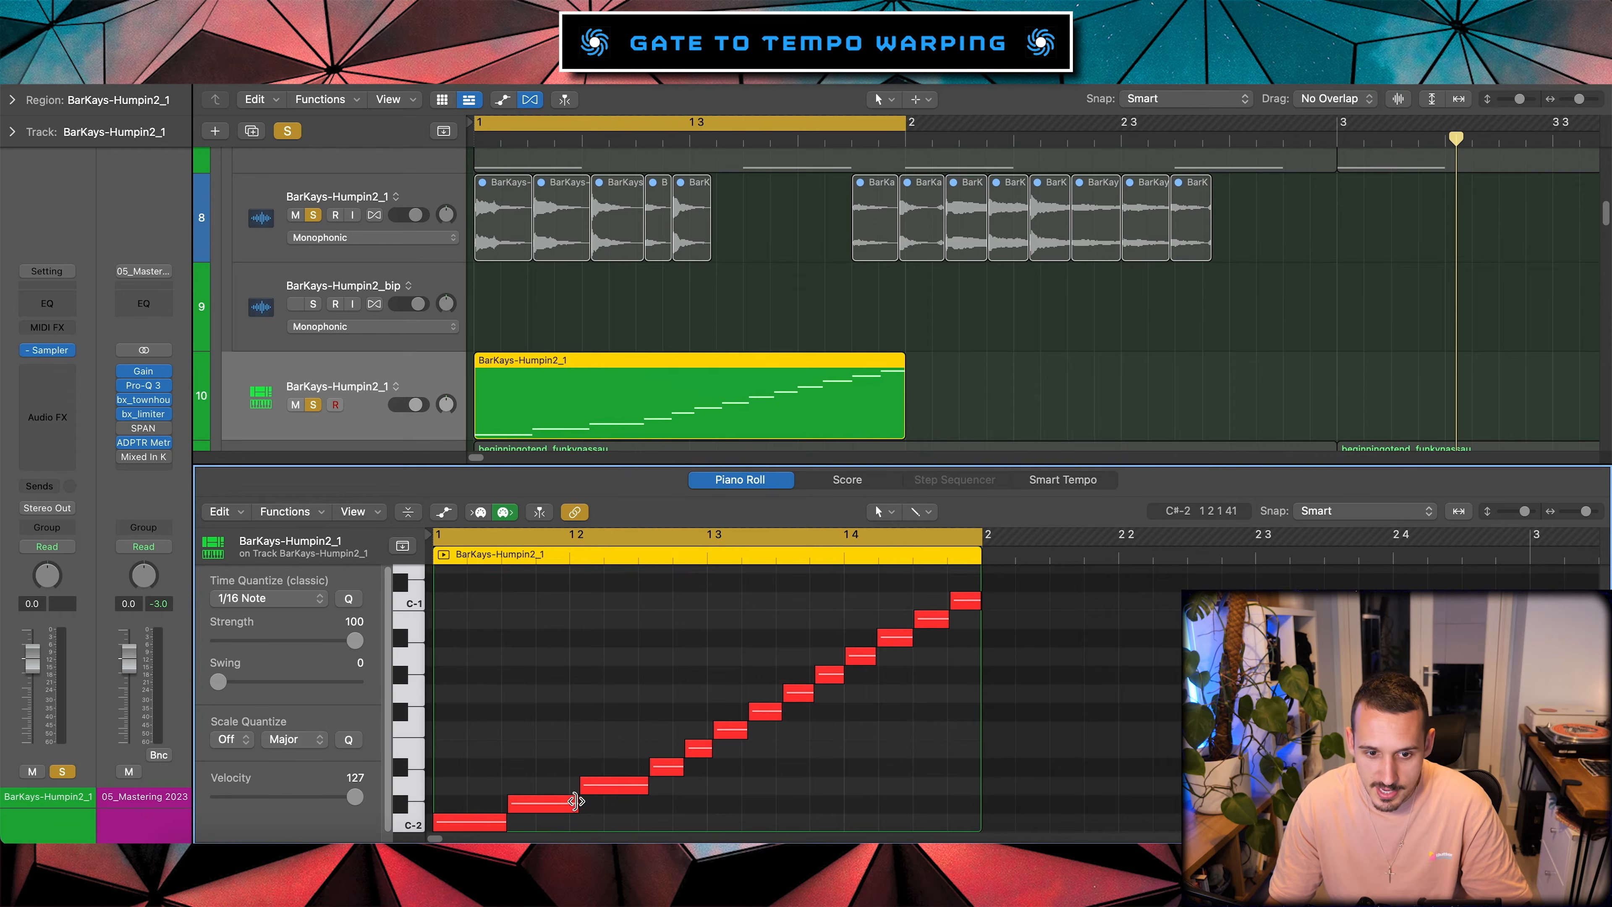
drag(505, 822, 522, 813)
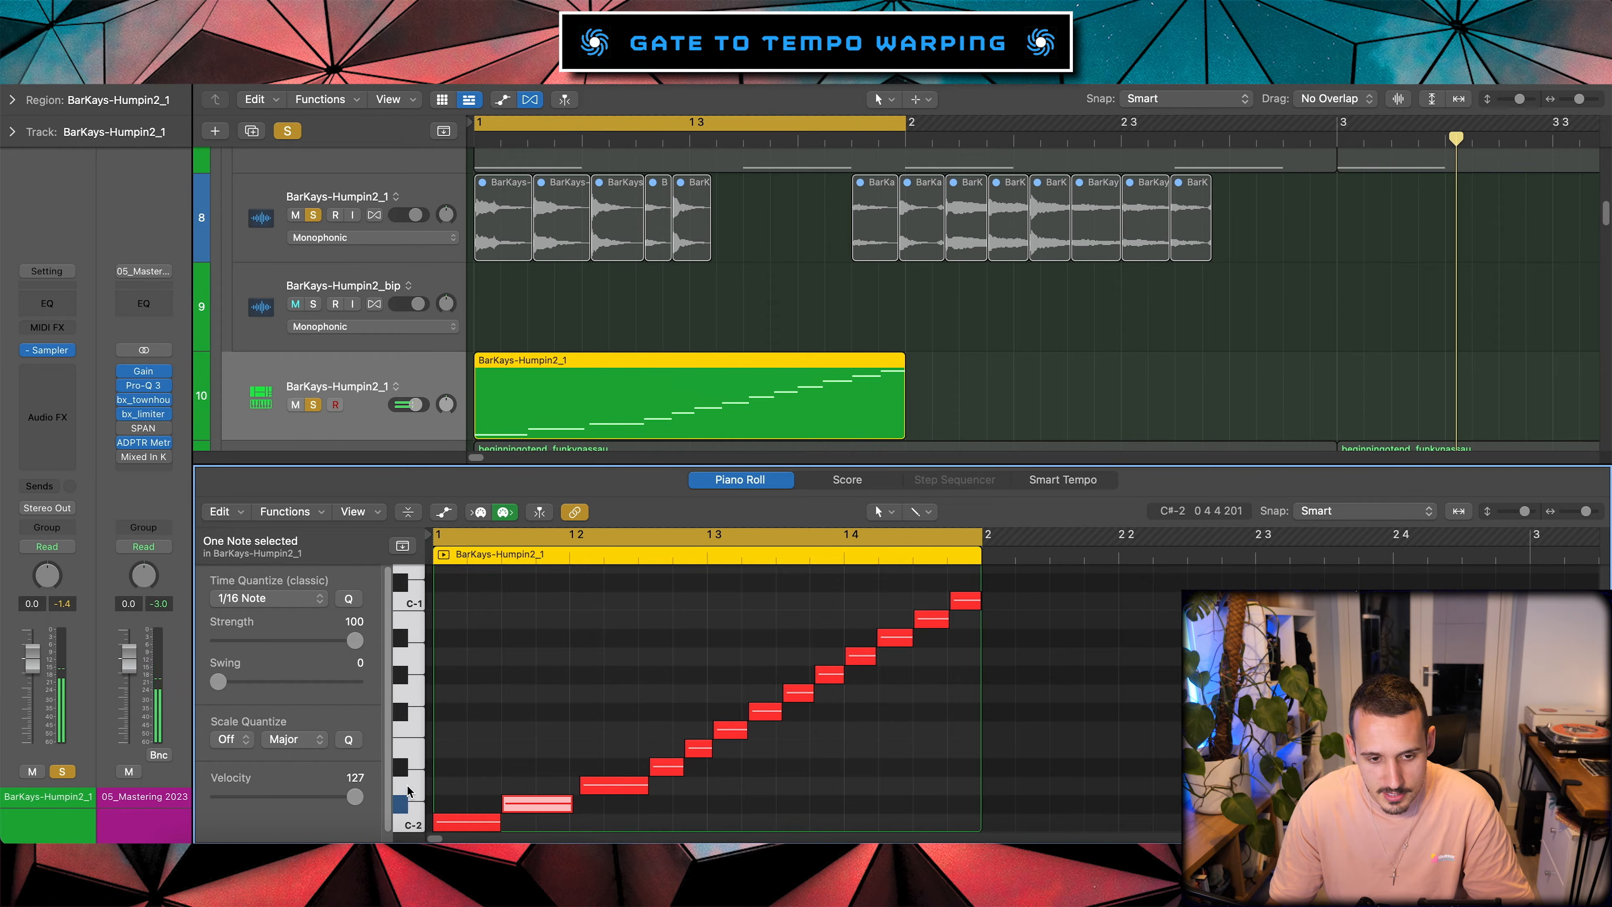
Audition the slices from the third note onward and delete the last six notes of the pattern.
click(609, 785)
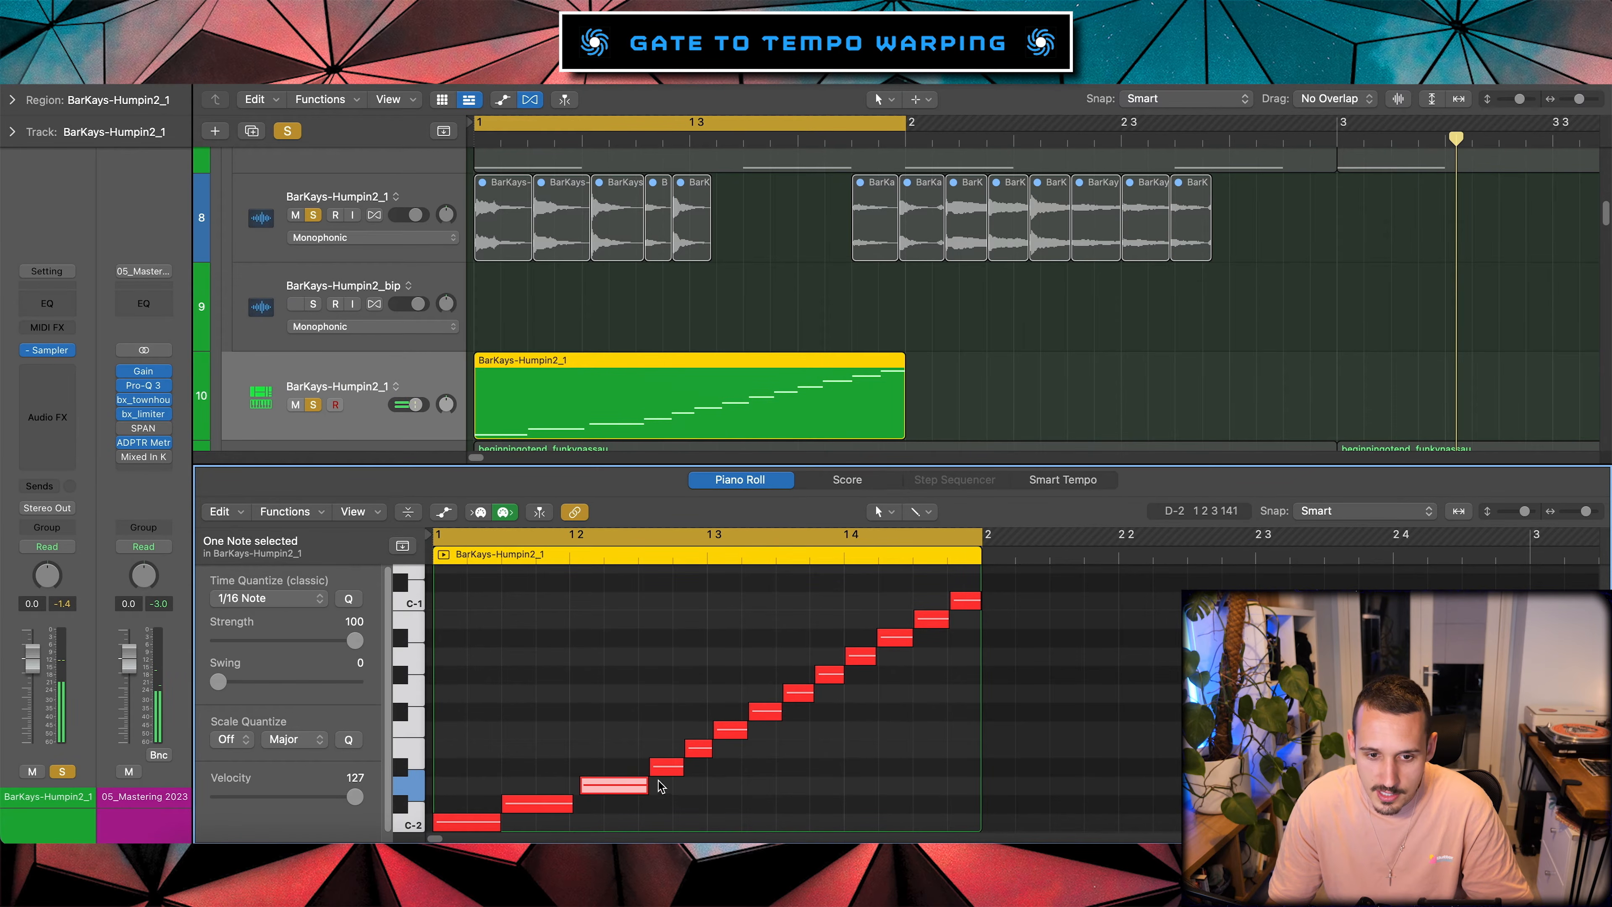
key(Right)
key(Right)
key(Right)
key(Right)
key(Right)
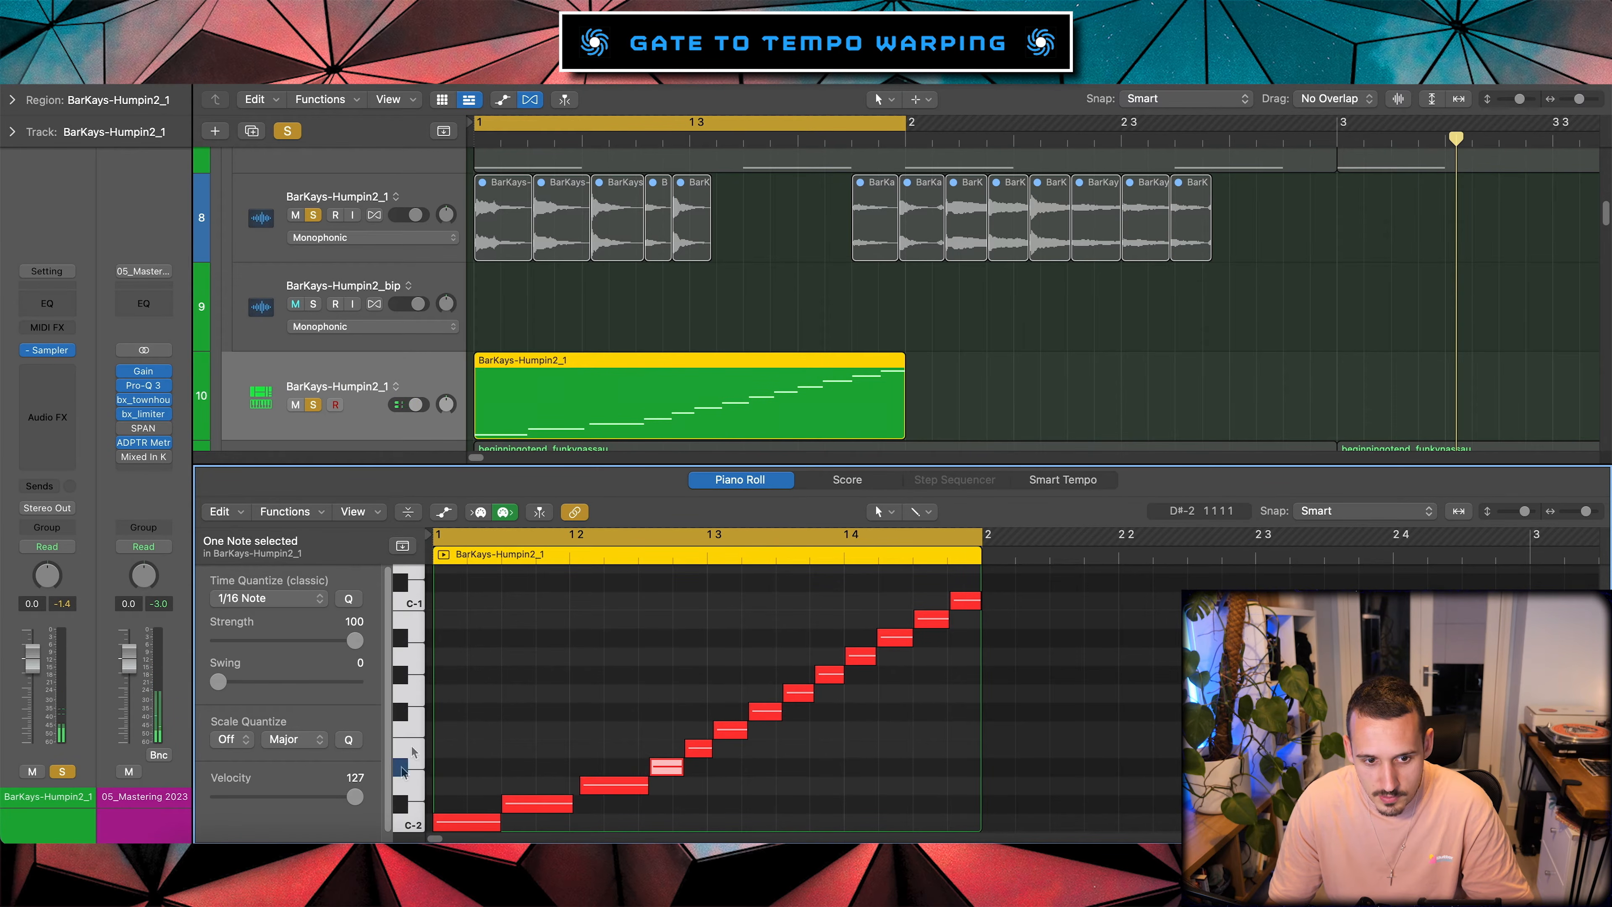
drag(800, 596, 1033, 762)
key(Delete)
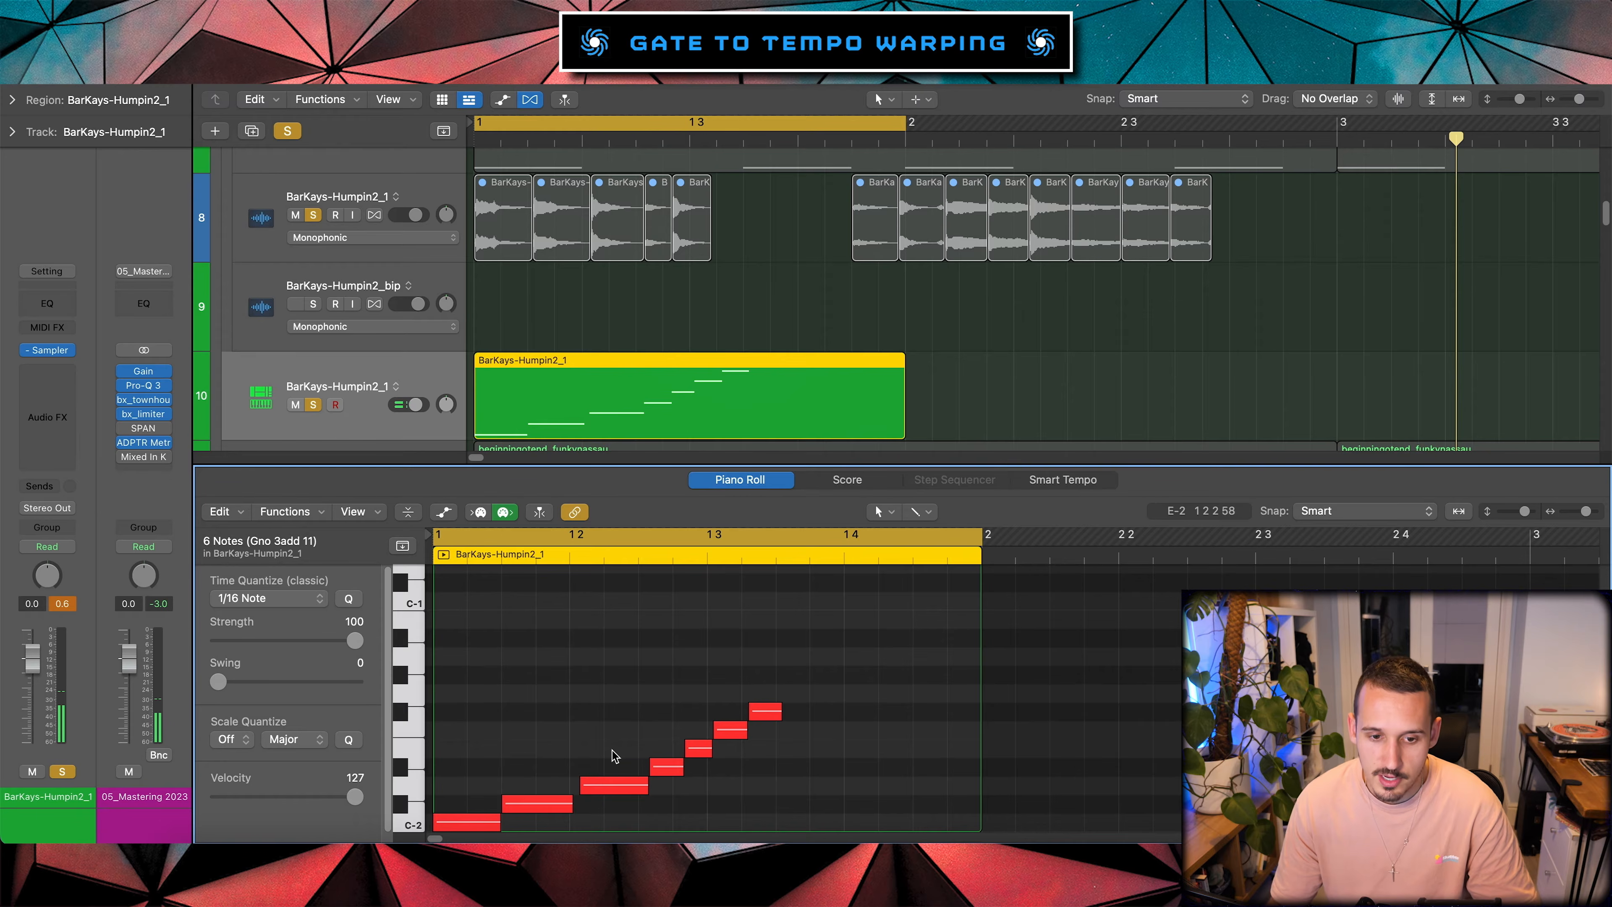
Move the last five remaining notes slightly earlier as a group so they follow directly after the second note.
drag(871, 657, 595, 813)
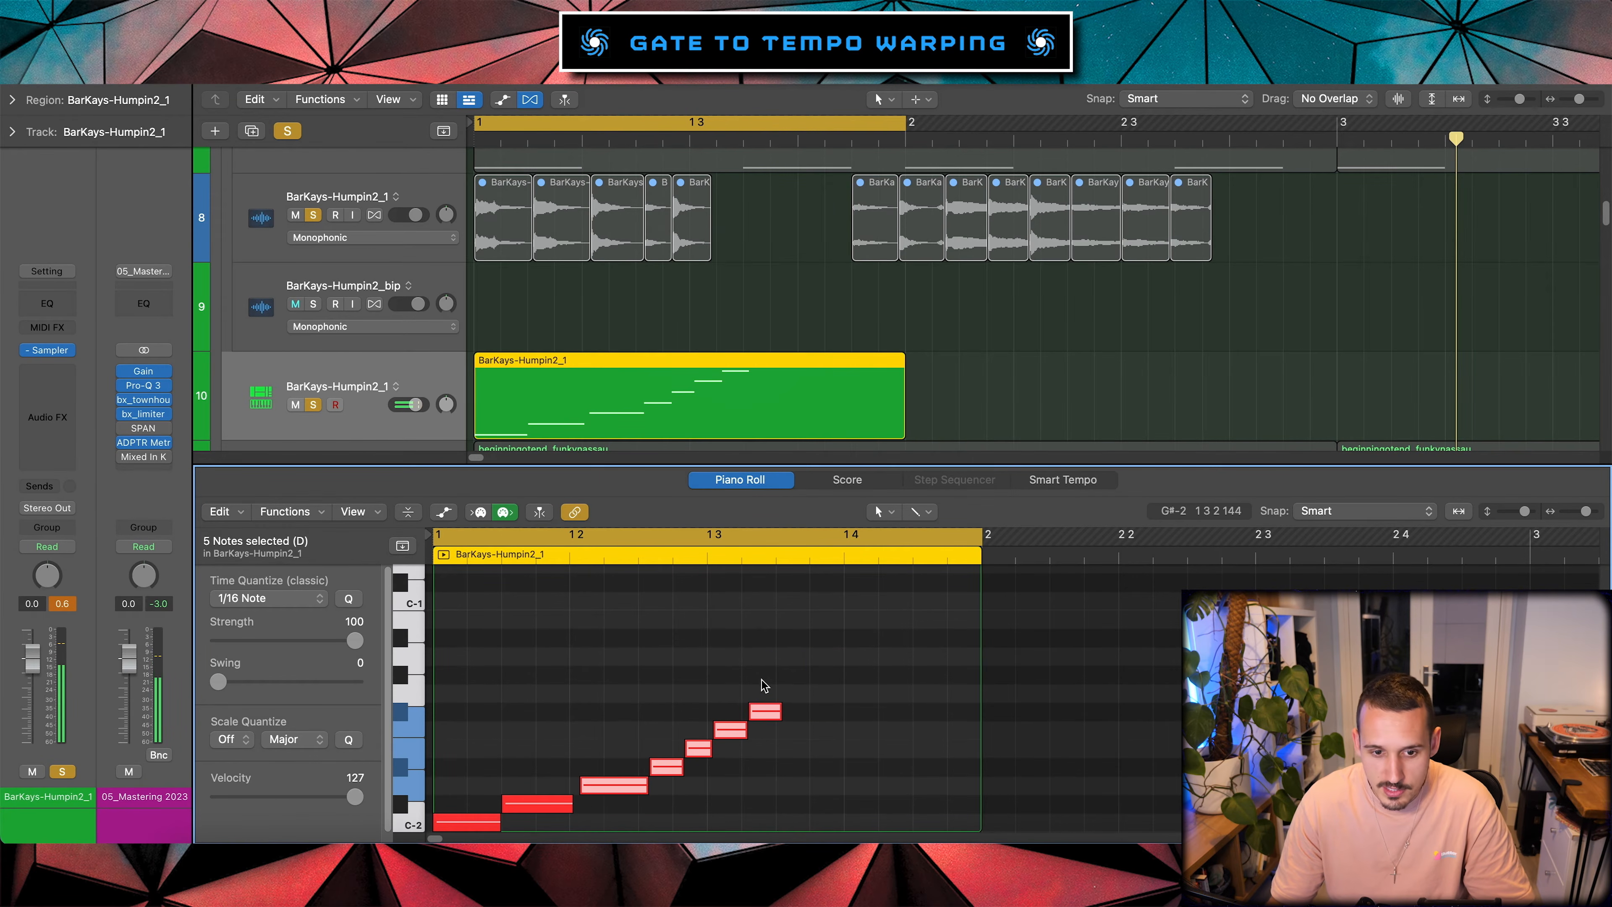
drag(601, 788, 591, 787)
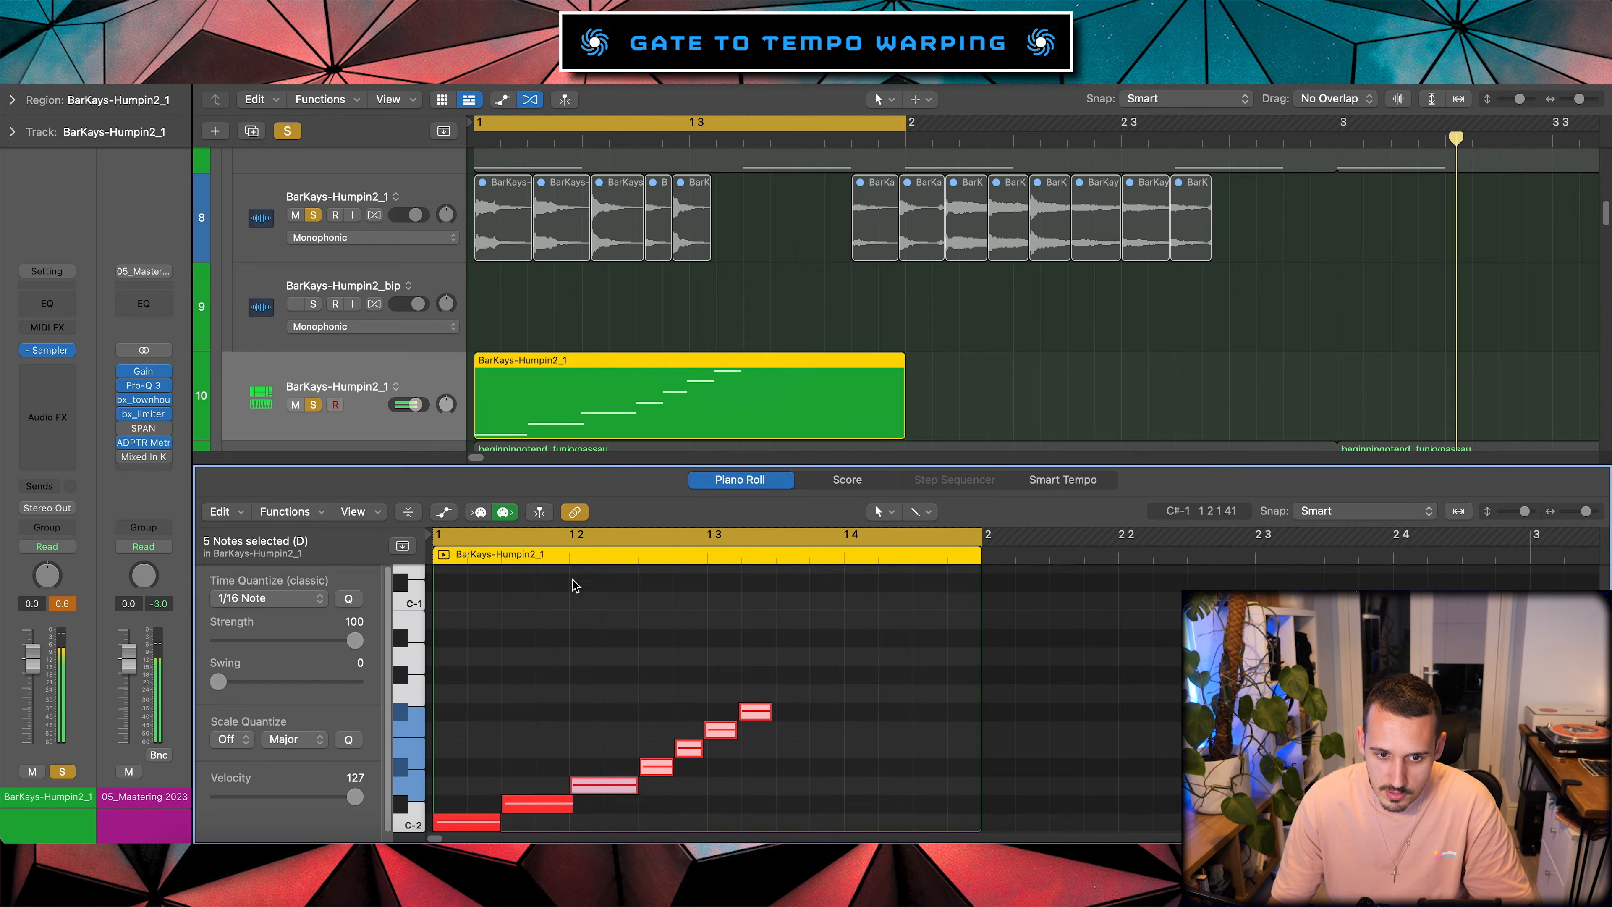
click(770, 680)
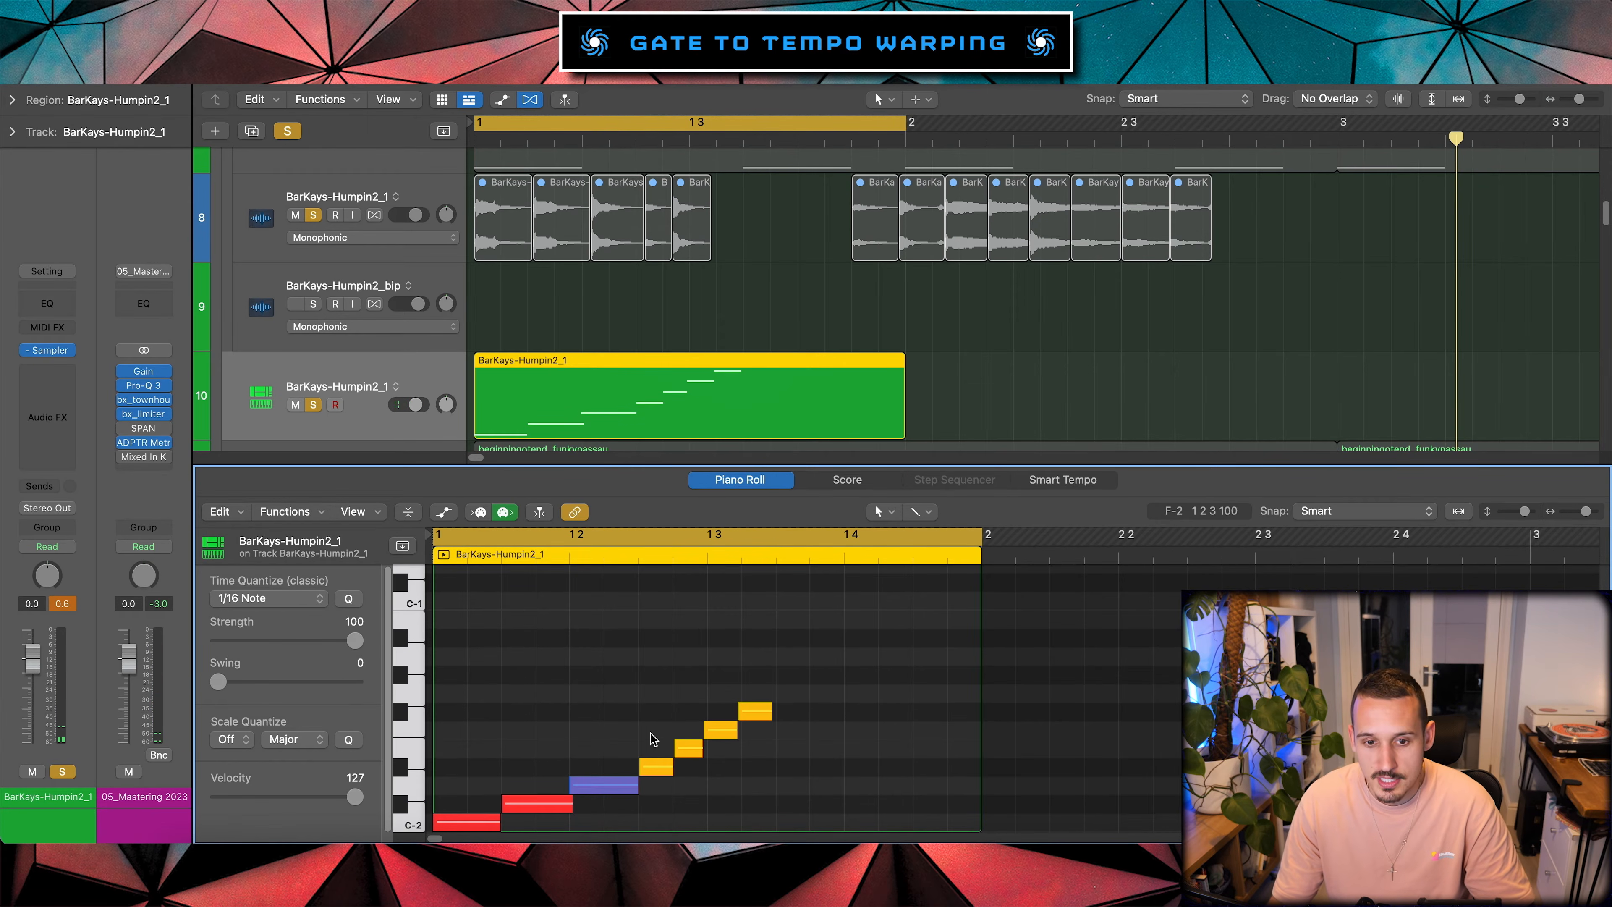
Examine the spacing and lengths of the seven remaining notes in the piano roll.
key(super+a)
key(z)
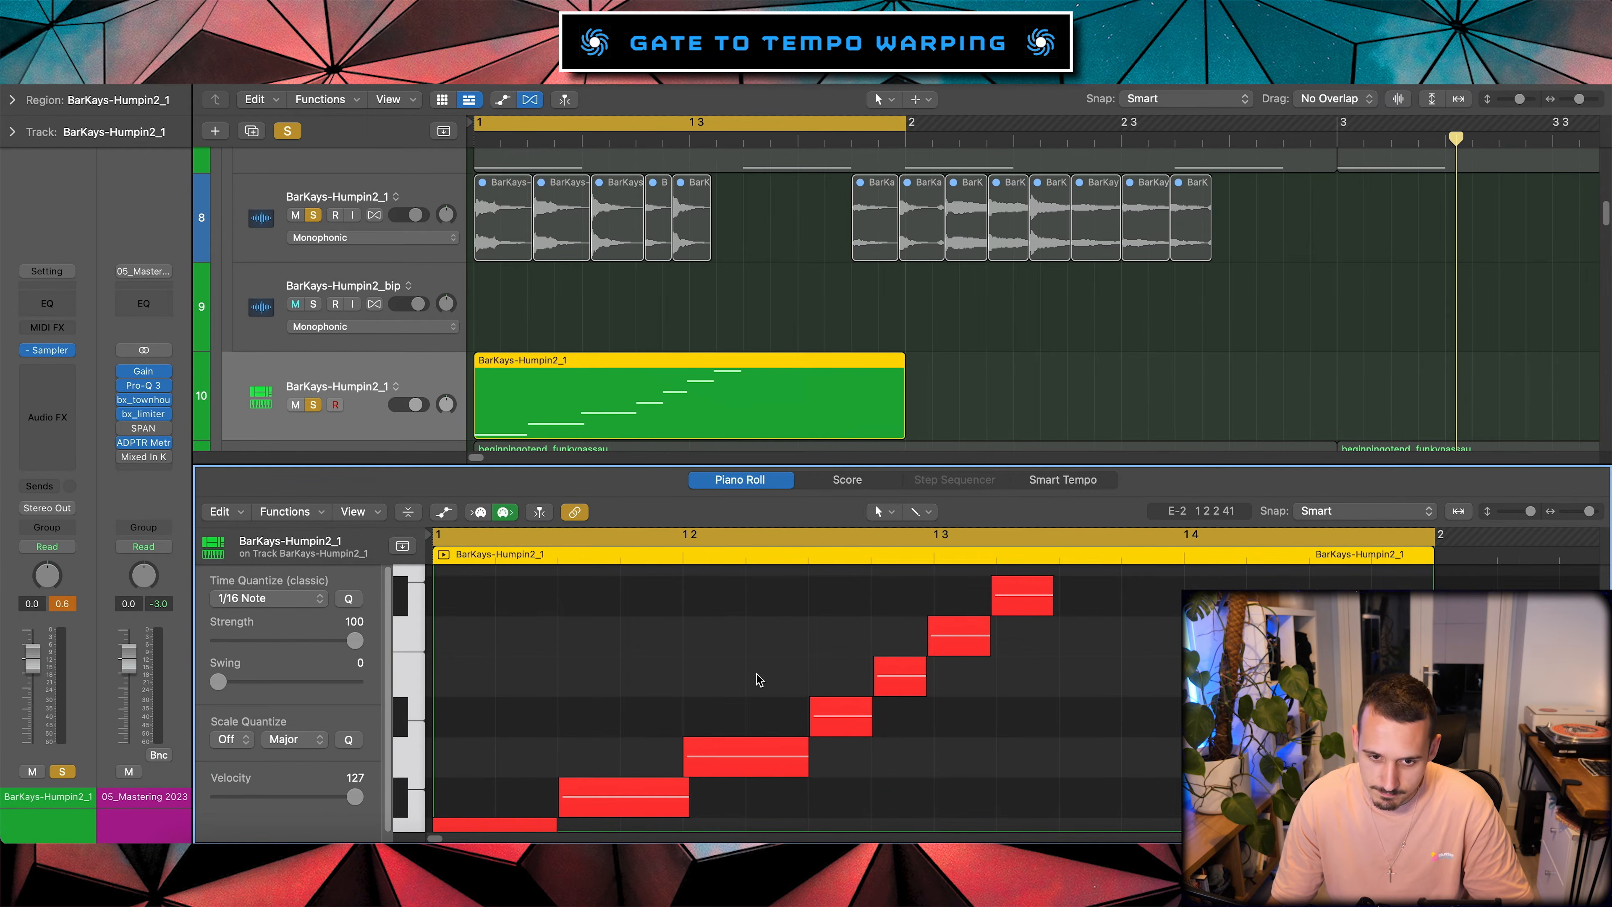
key(z)
drag(930, 652, 432, 829)
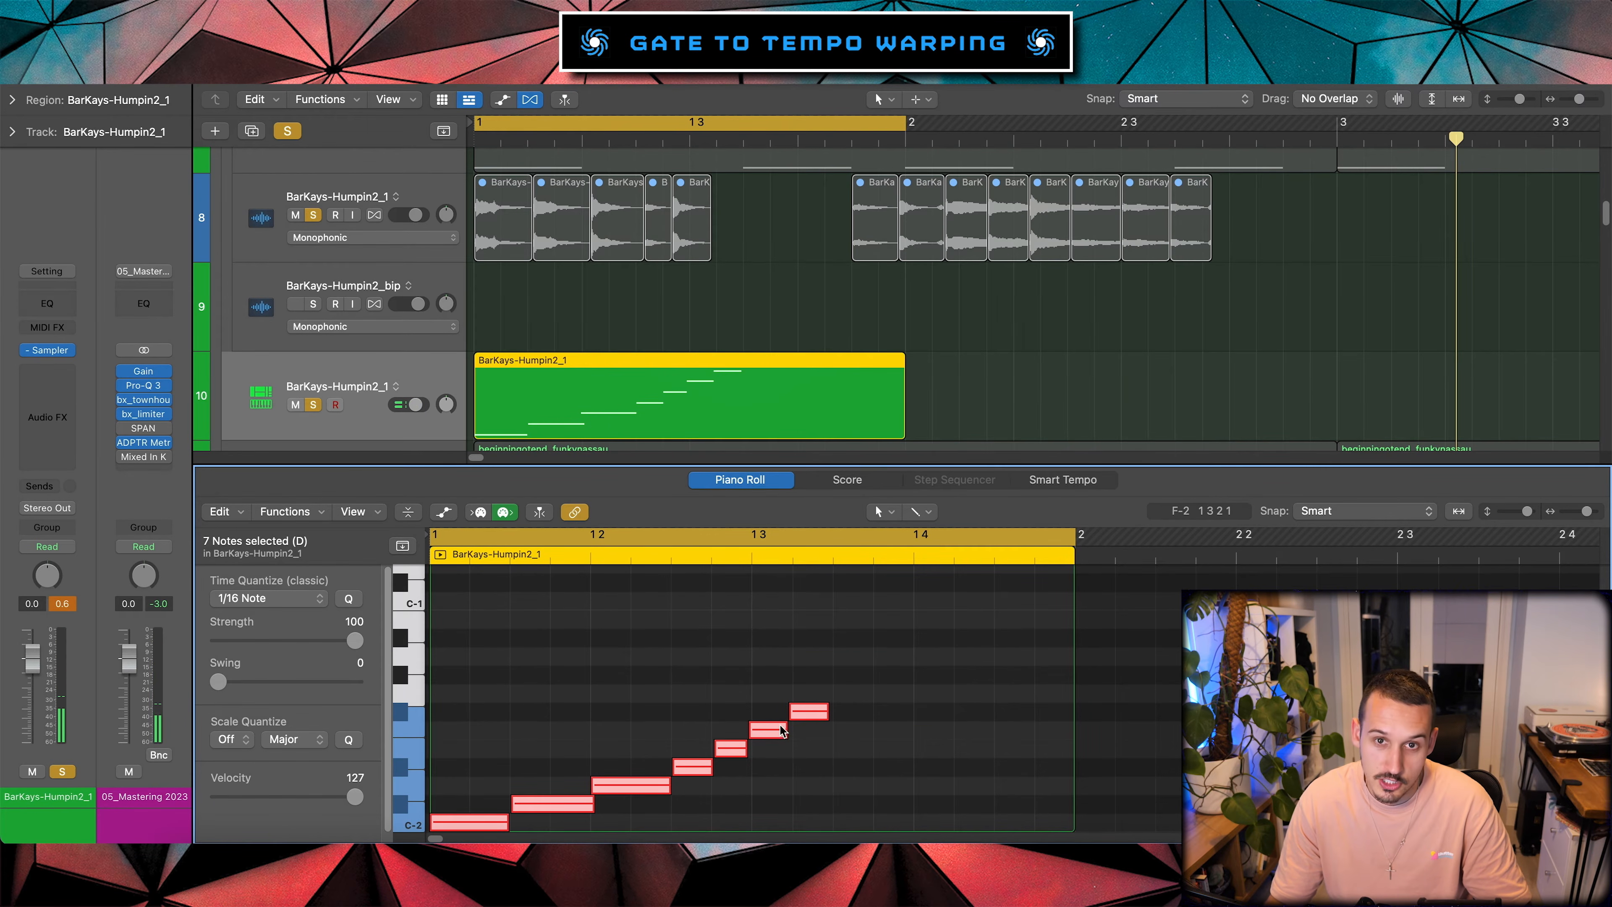
click(896, 678)
drag(906, 680, 873, 789)
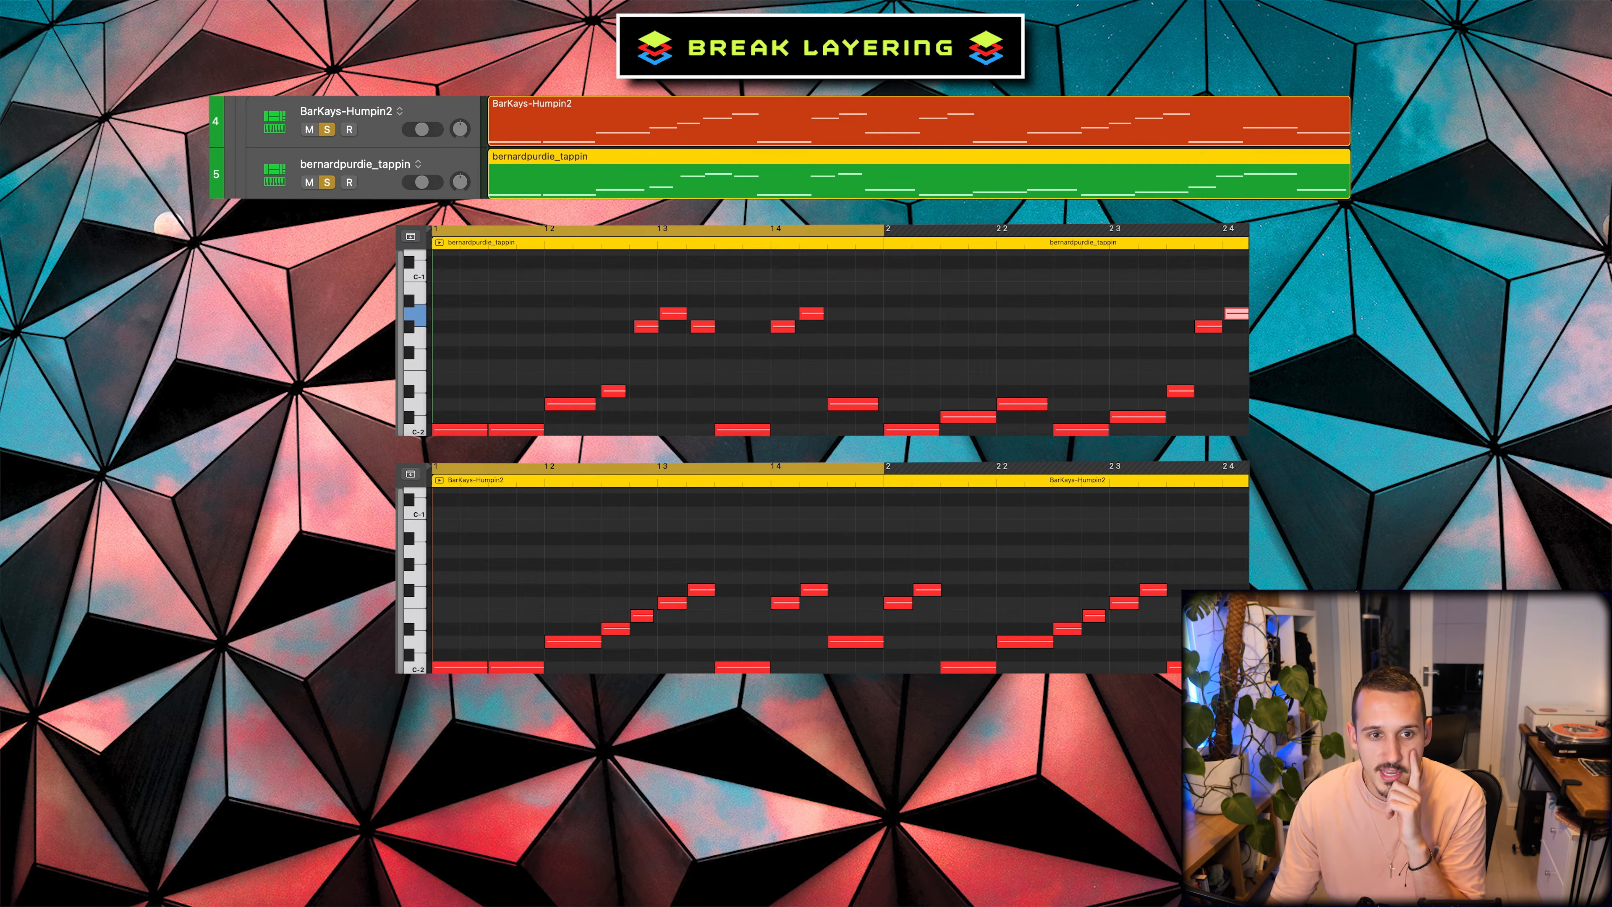
Compare the BarKays-Humpin2 and bernardpurdie_tappin break layers by toggling their track solos.
click(709, 135)
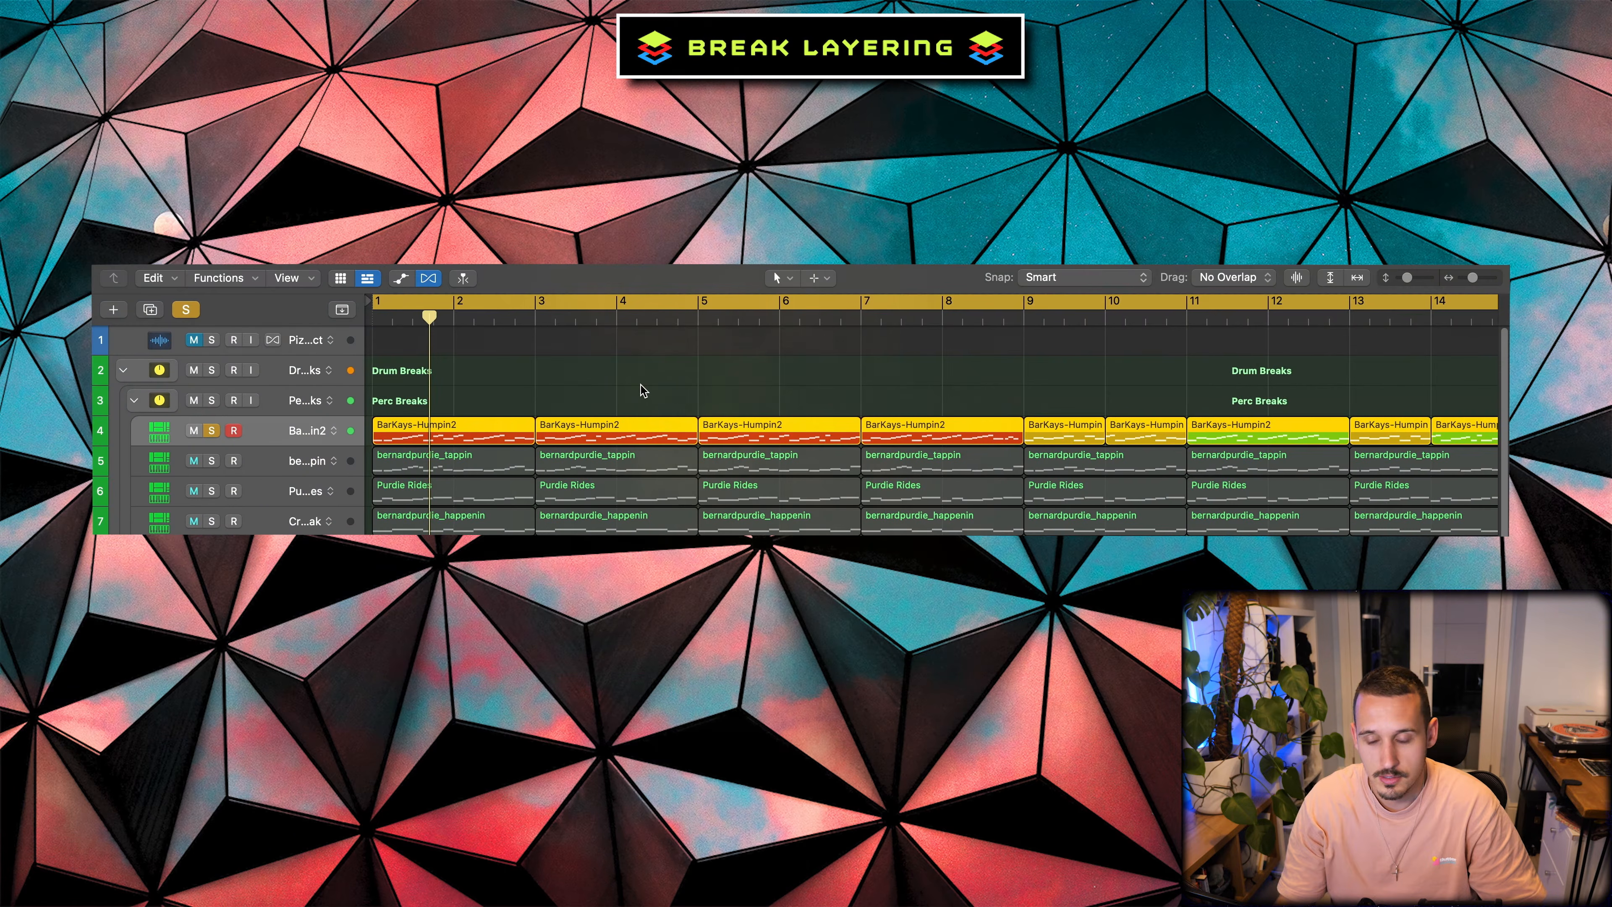
click(211, 460)
click(211, 432)
click(211, 431)
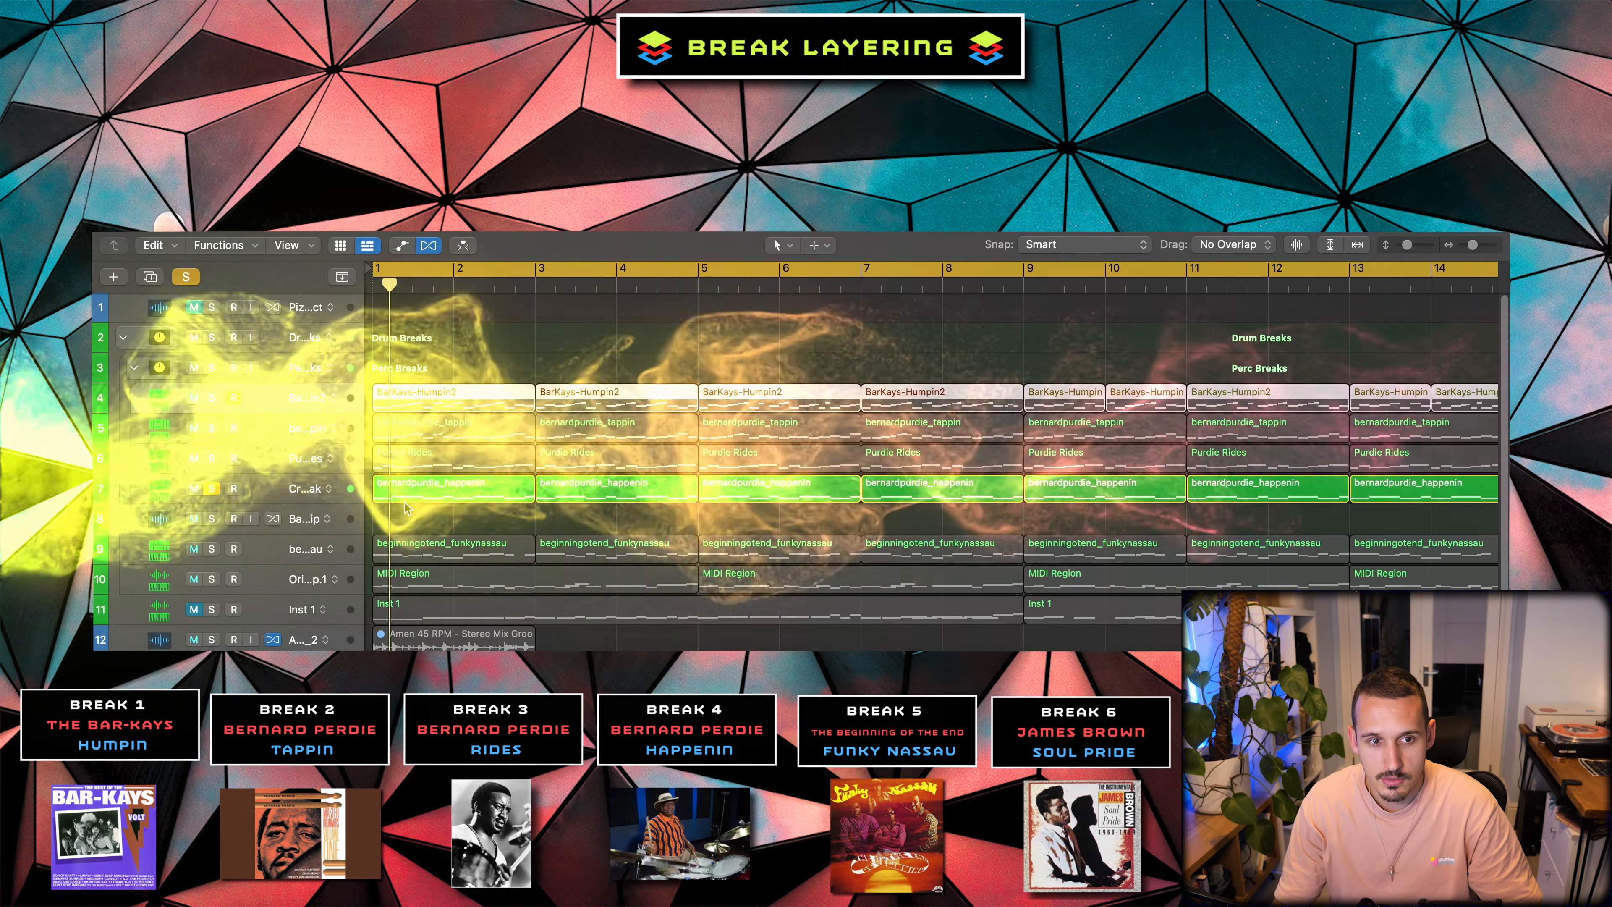
Add the Purdie Rides, bernardpurdie_tappin, BarKays-Humpin2 and beginningotend_funkynassau tracks to the soloed break layers.
click(210, 460)
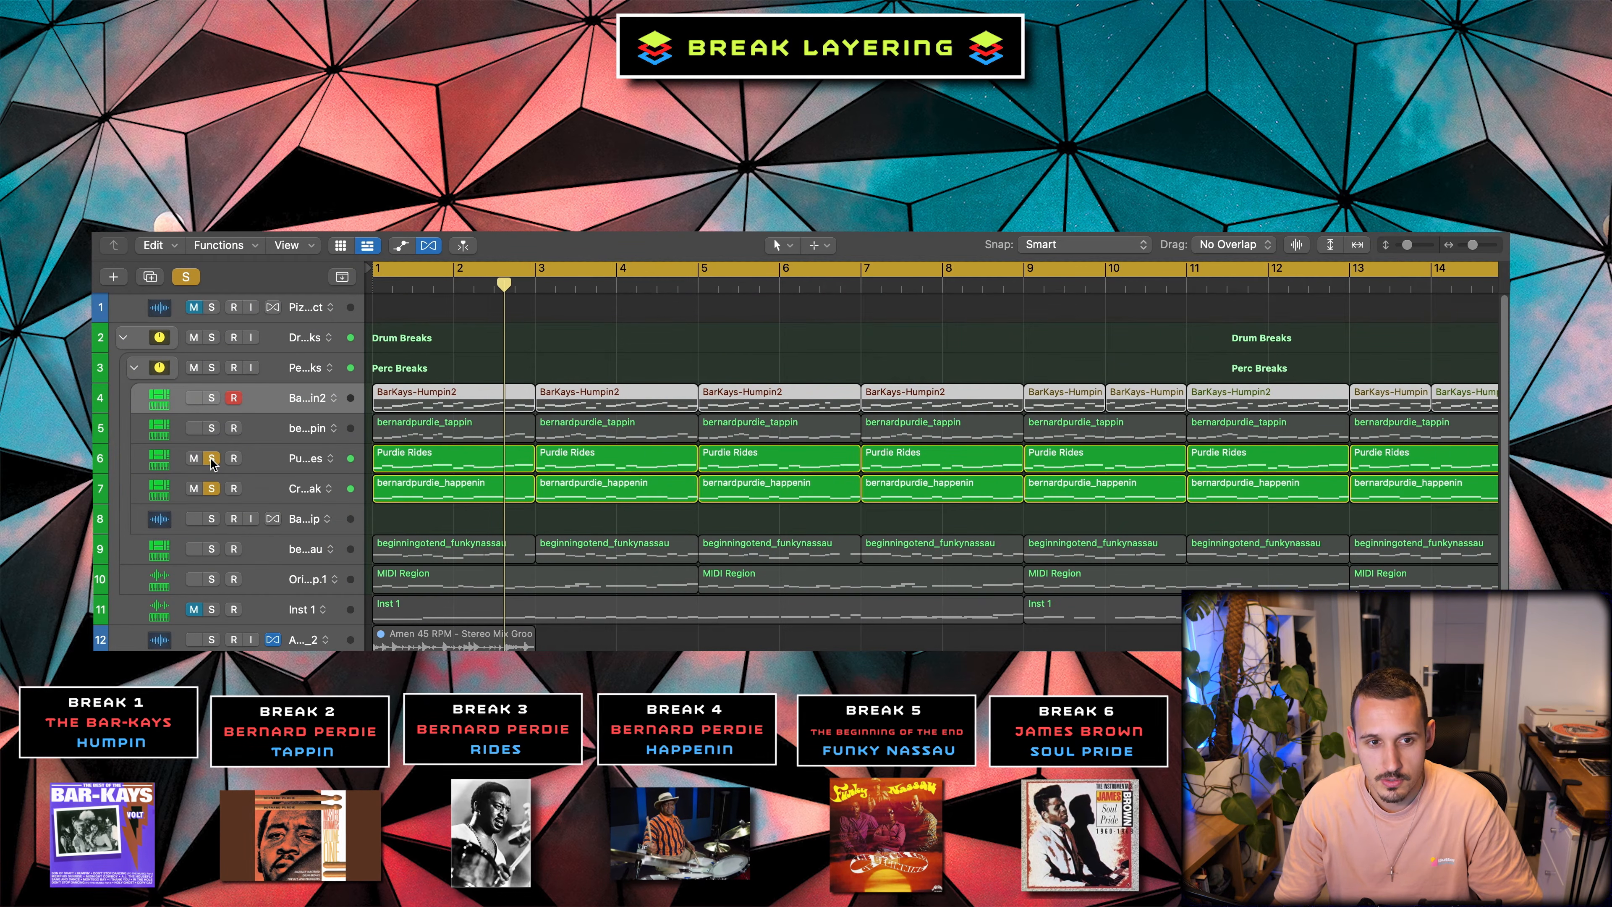
click(212, 429)
click(213, 399)
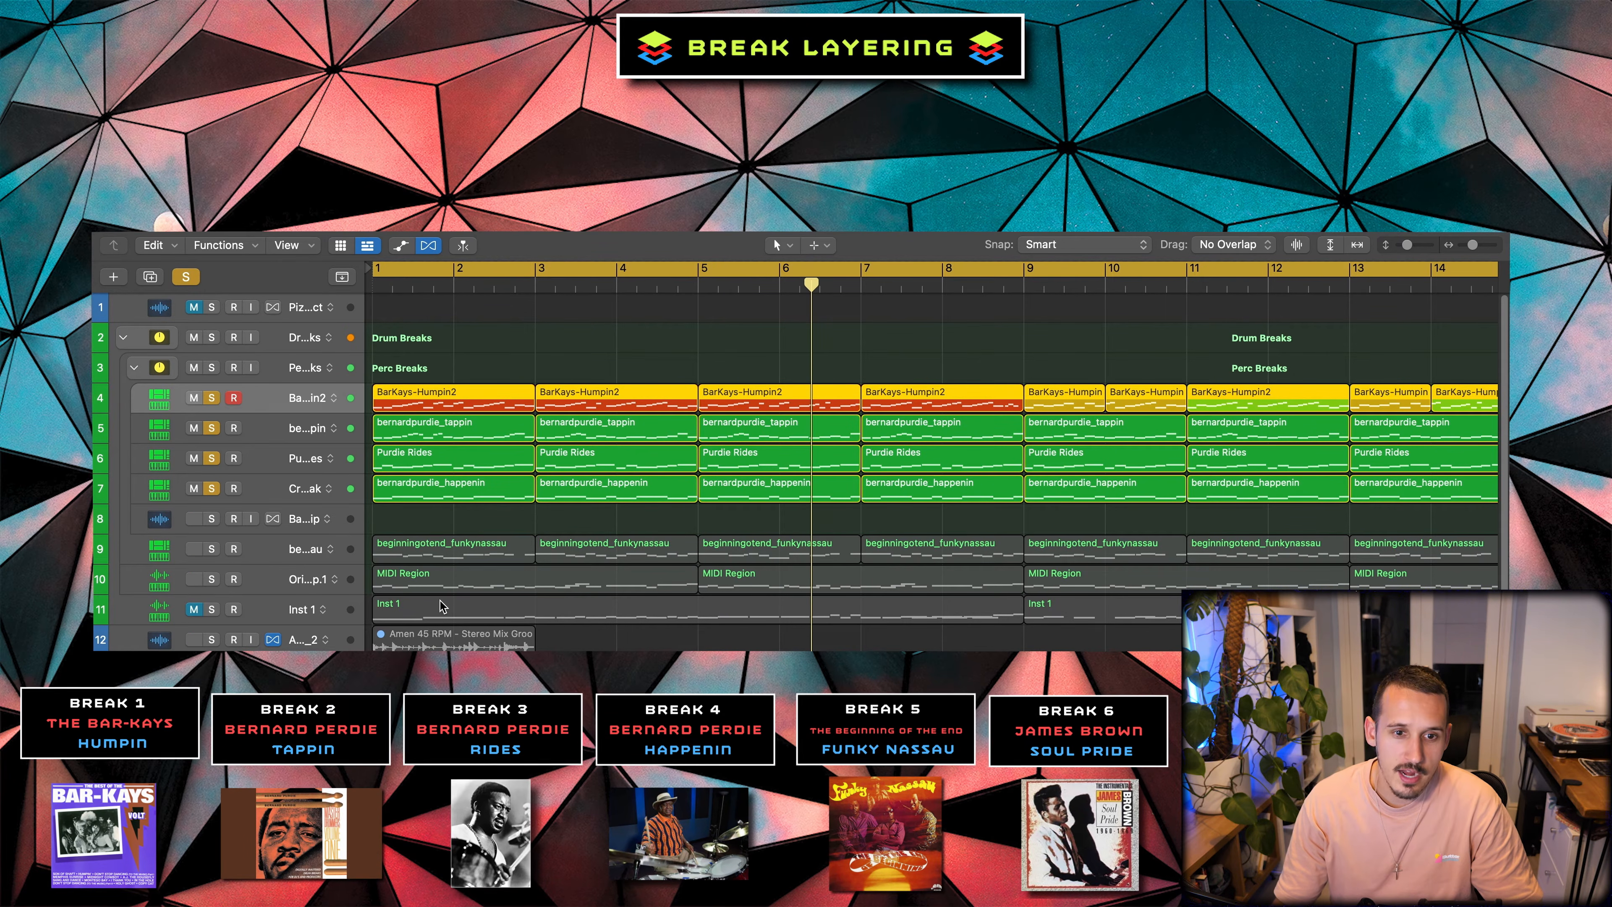
alt+click(193, 548)
click(212, 550)
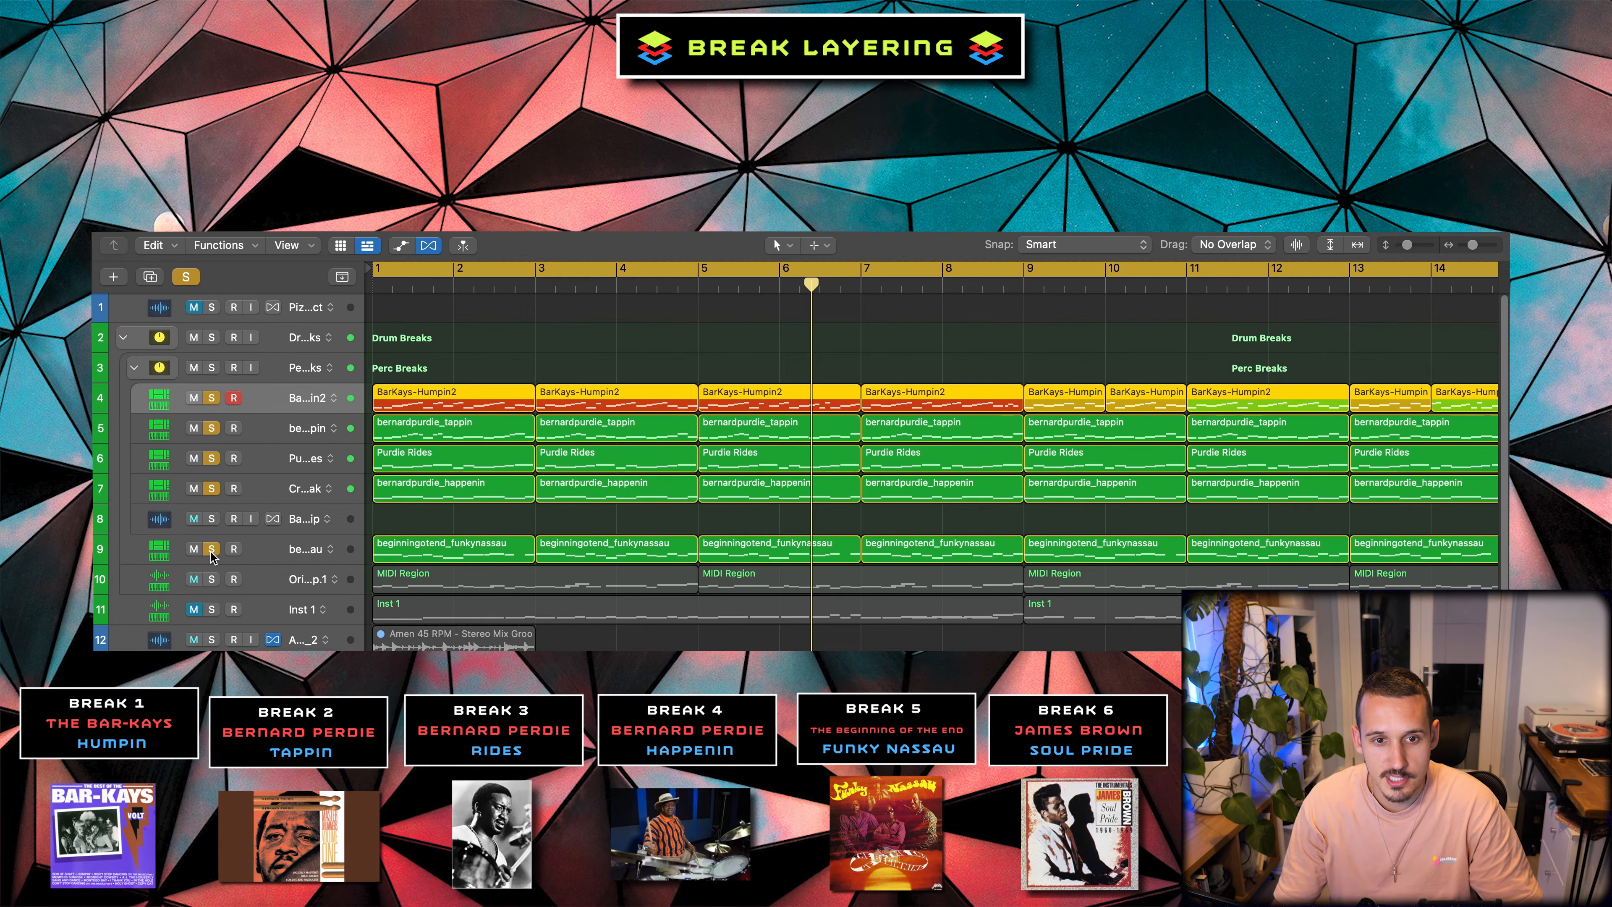
Play the beginningotend_funkynassau layer alone by unsoloing BarKays-Humpin2, bernardpurdie_tappin, Purdie Rides and Crash Break.
click(470, 556)
key(Return)
click(212, 397)
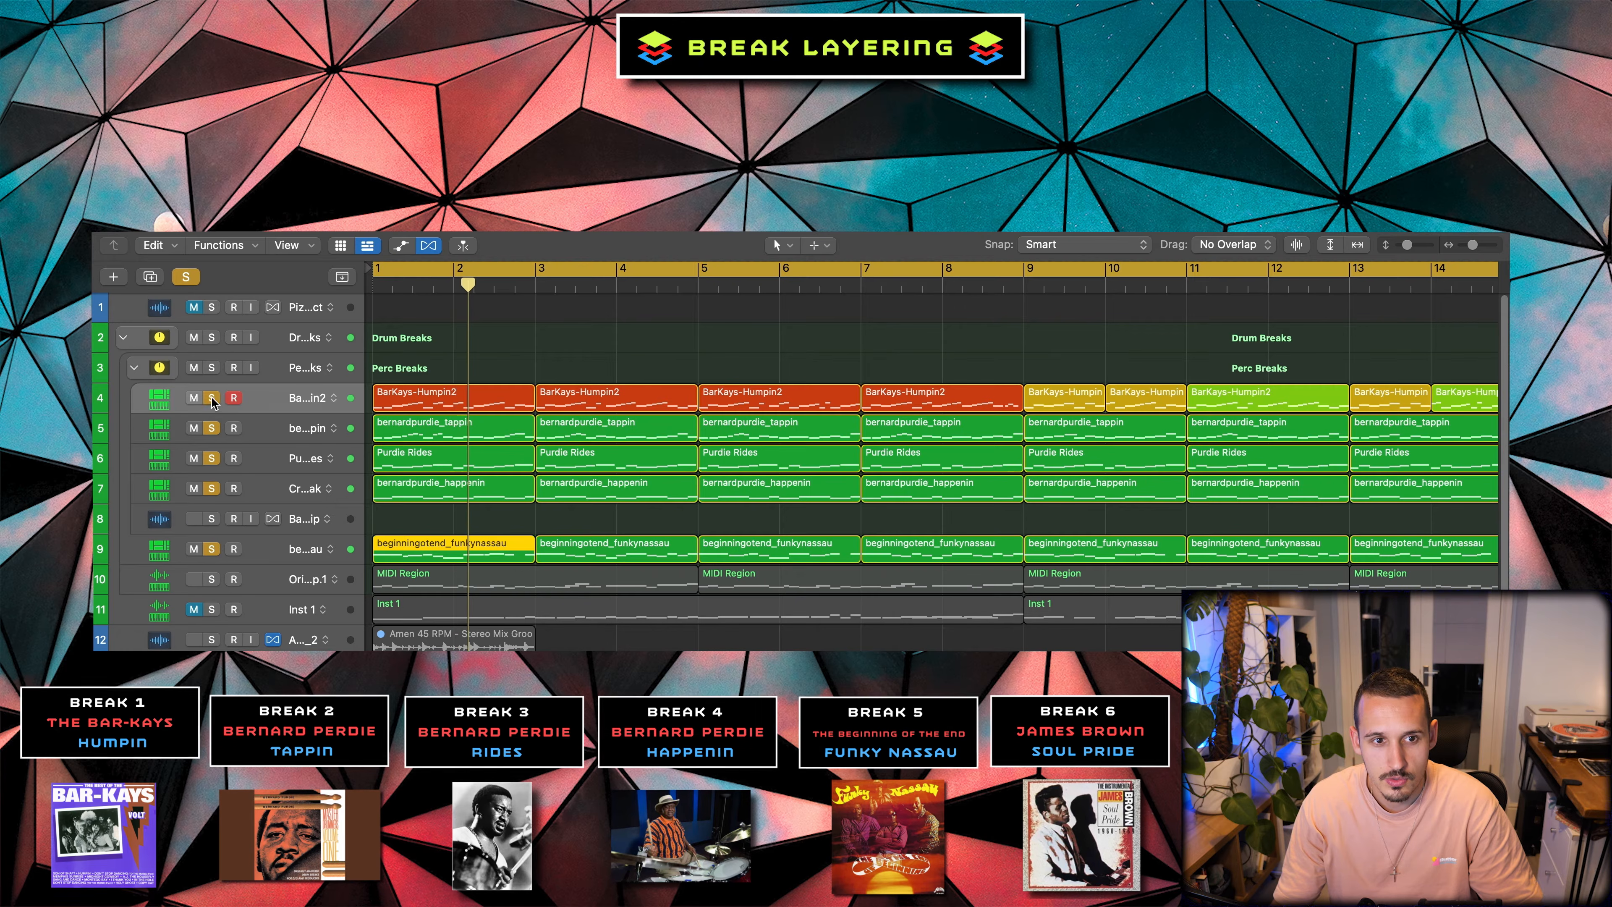
click(212, 428)
click(212, 458)
click(212, 488)
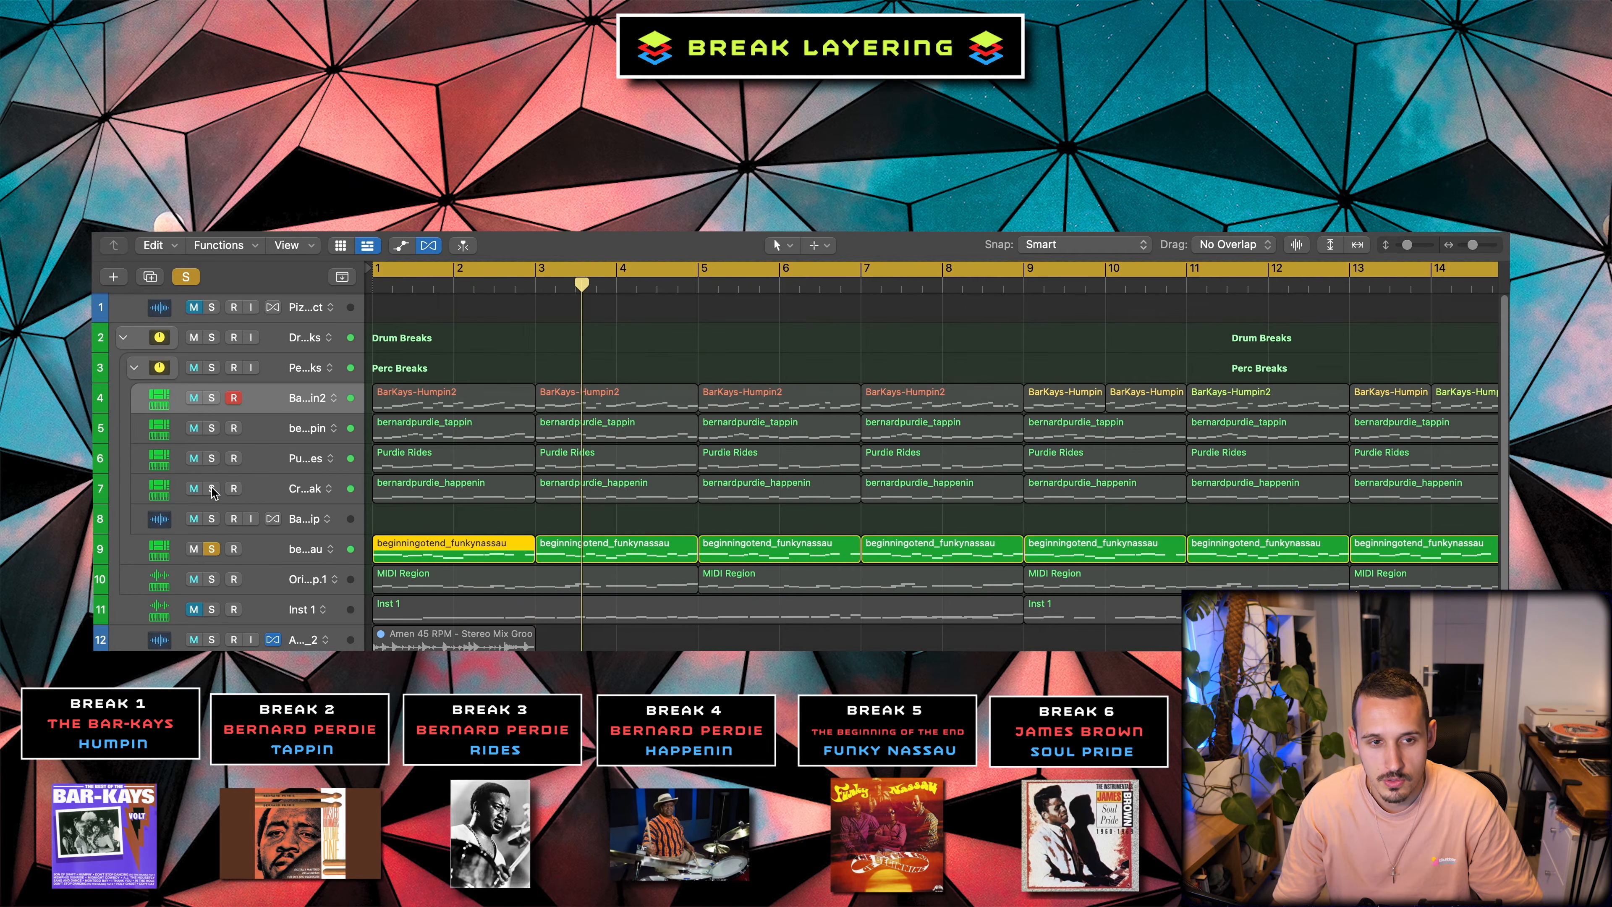
Solo the four upper break layers again alongside beginningotend_funkynassau, stop playback and select the first four BarKays-Humpin2 regions.
drag(212, 488, 212, 397)
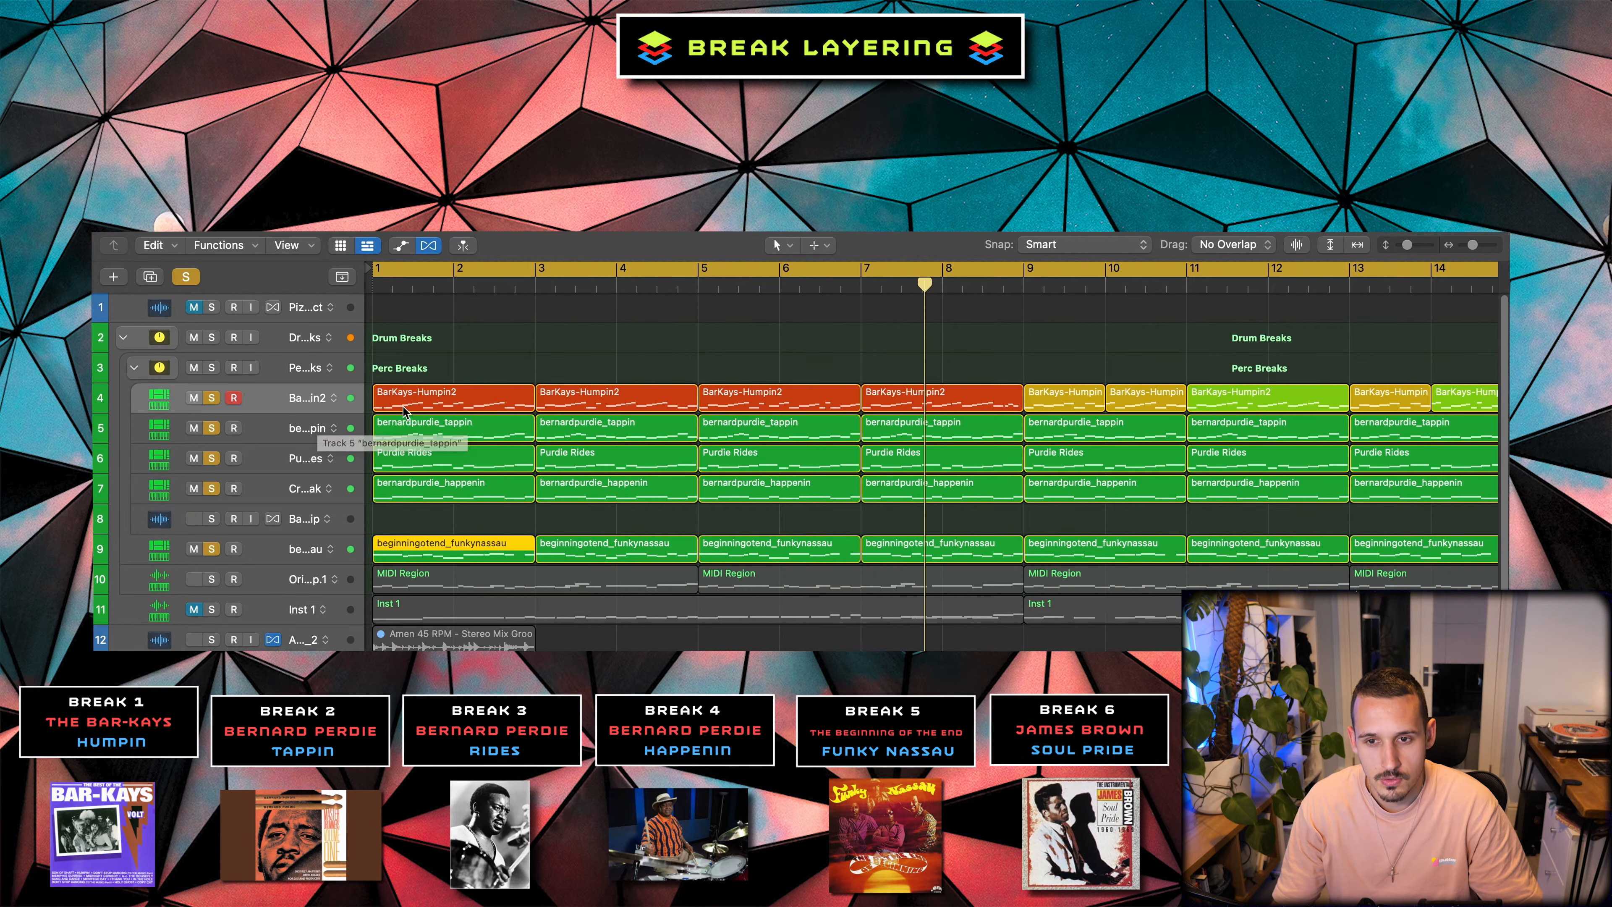
key(space)
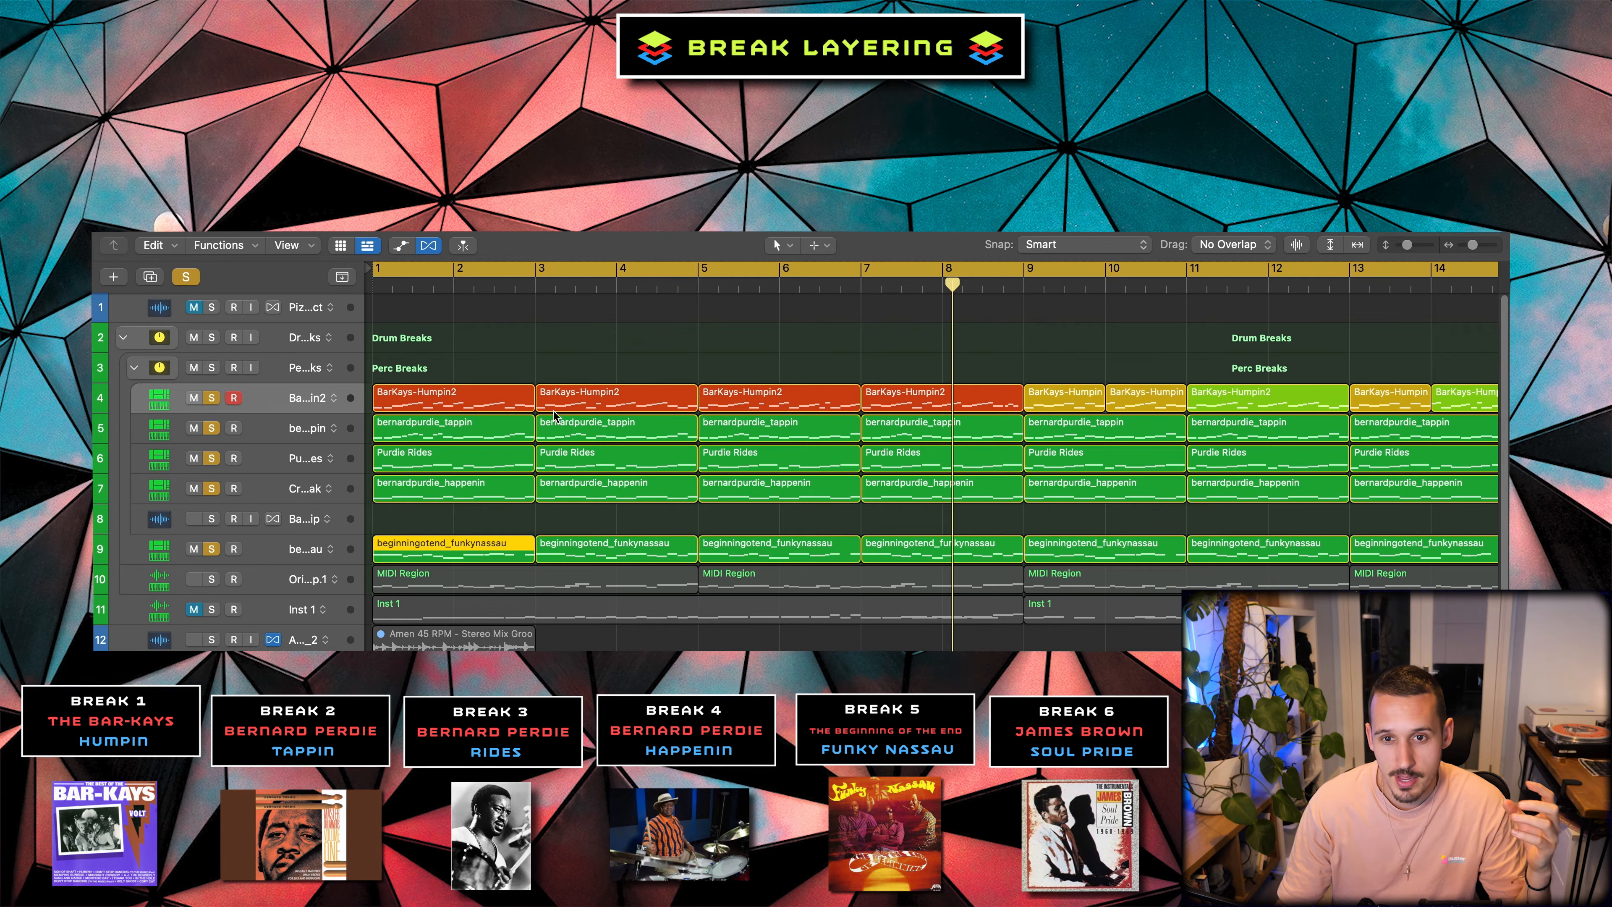
click(455, 368)
click(451, 398)
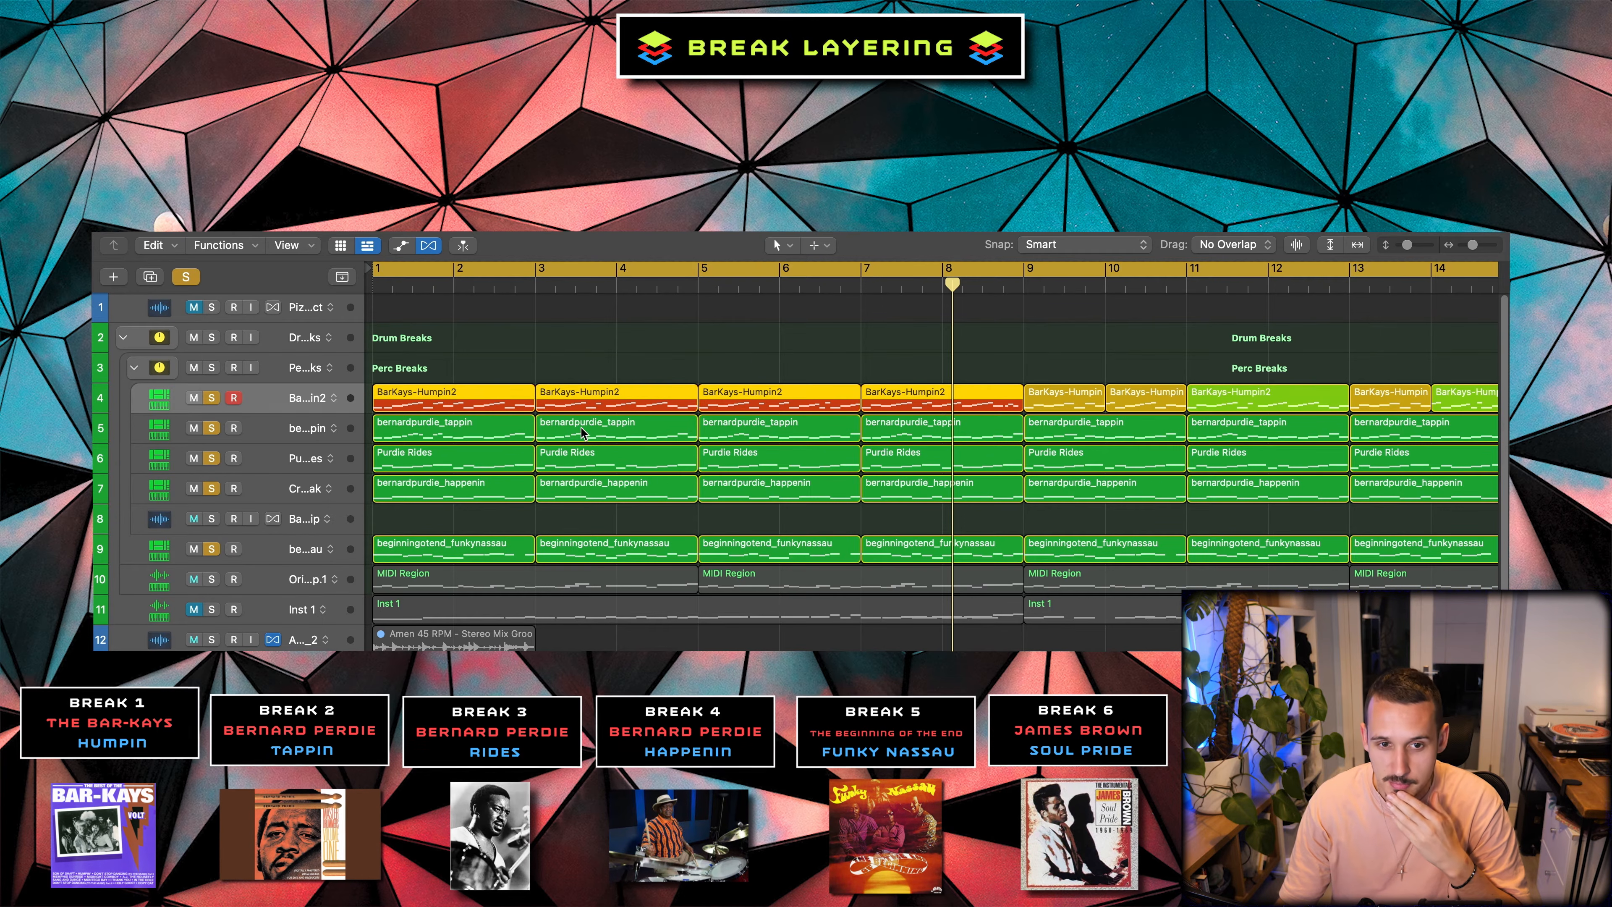
Play the Original_Soul_Pride_bip.1 layer on its own from the start of the loop.
click(313, 576)
key(s)
key(Return)
key(space)
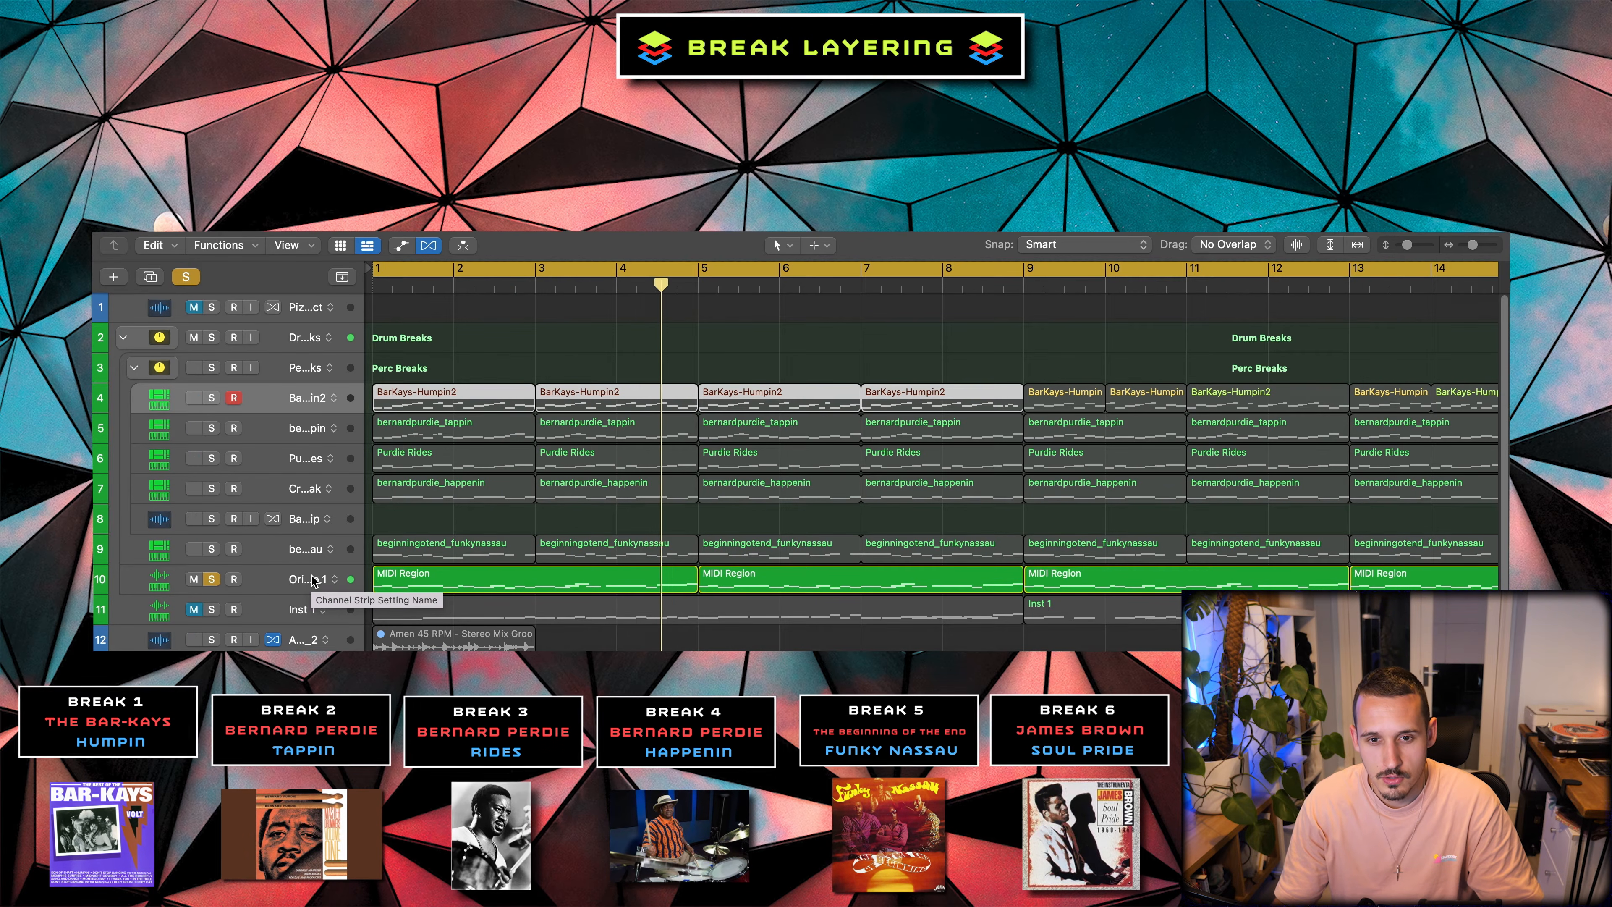
Play the Original_Soul_Pride_bip.1 layer together with the five other soloed break layers.
key(s)
key(Return)
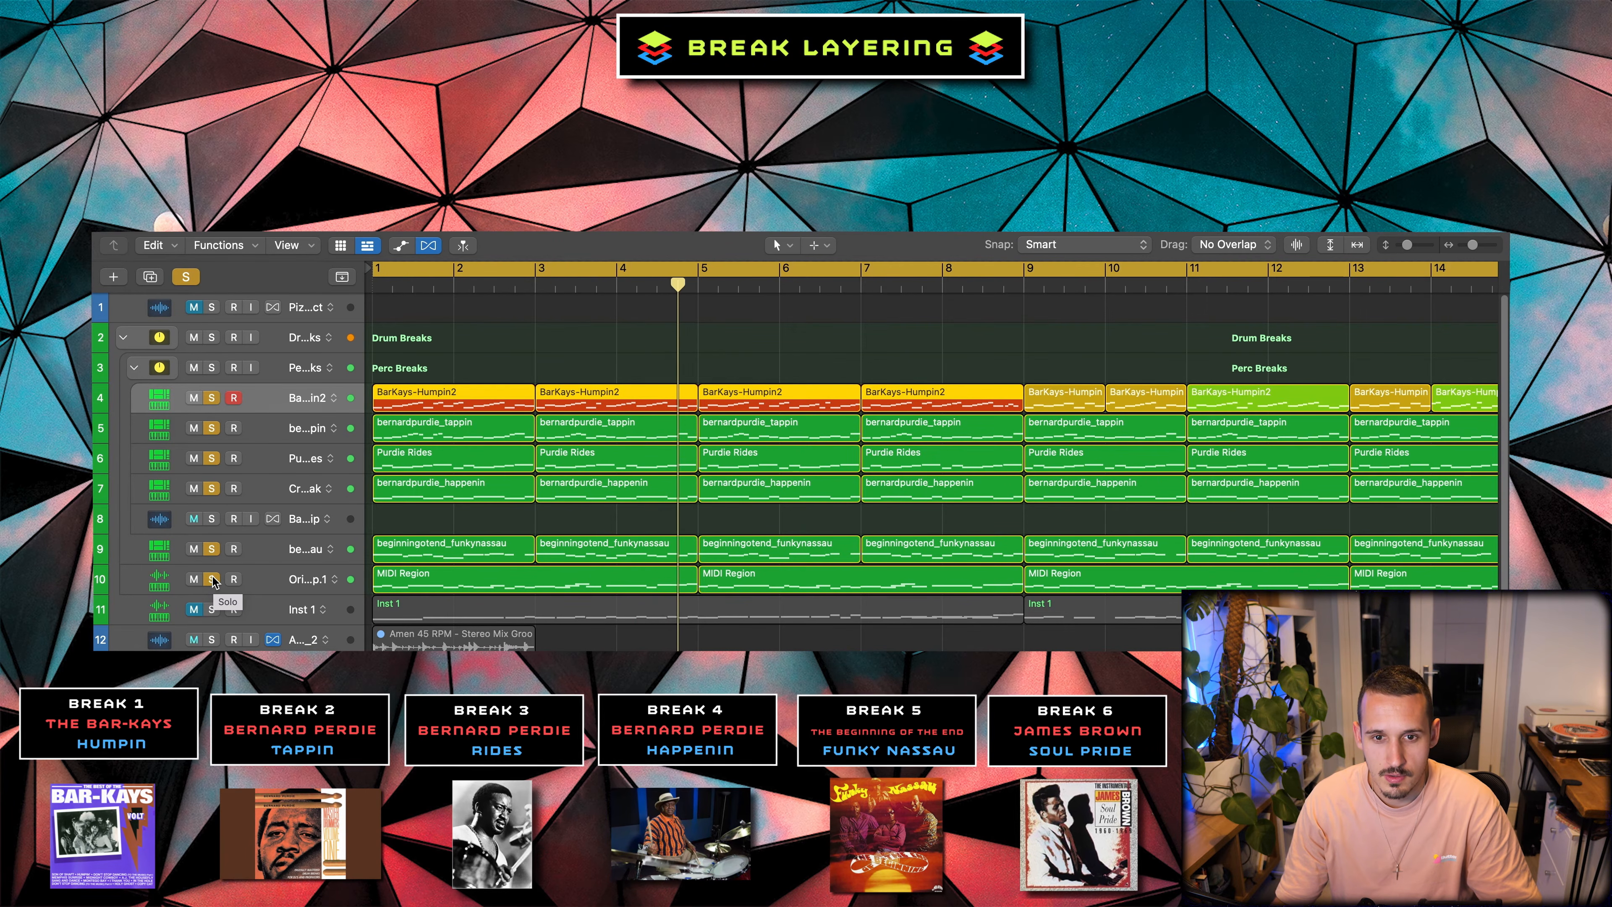
click(212, 579)
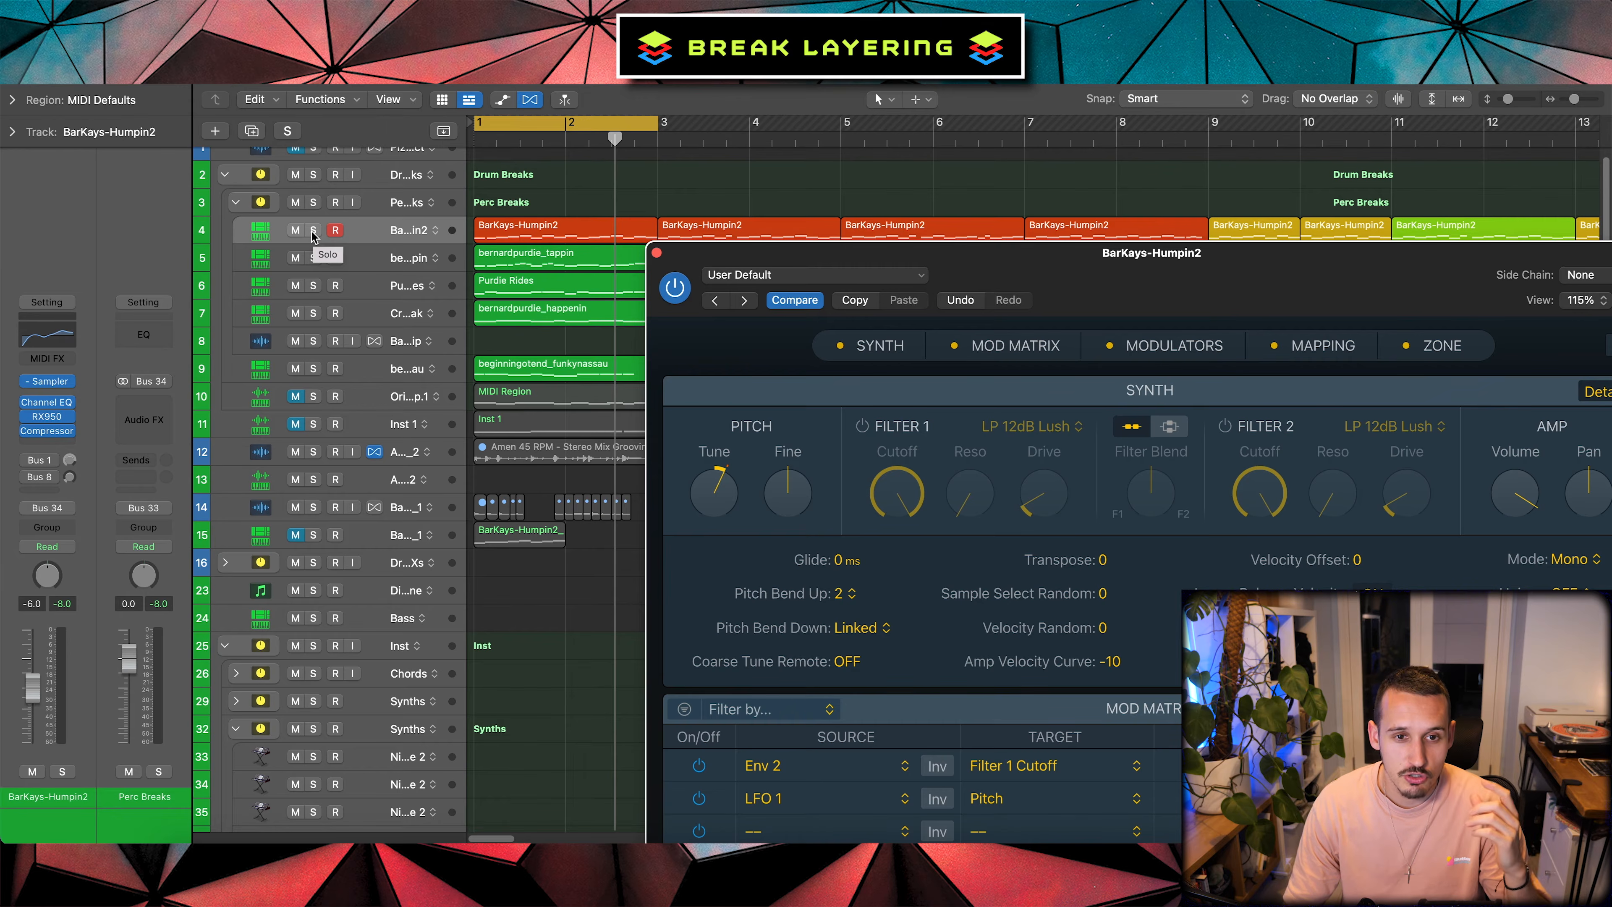
Solo BarKays-Humpin2 and audition it with its Sampler Tune reset to the default and raised again.
click(313, 230)
key(space)
scroll(717, 494, up, 2)
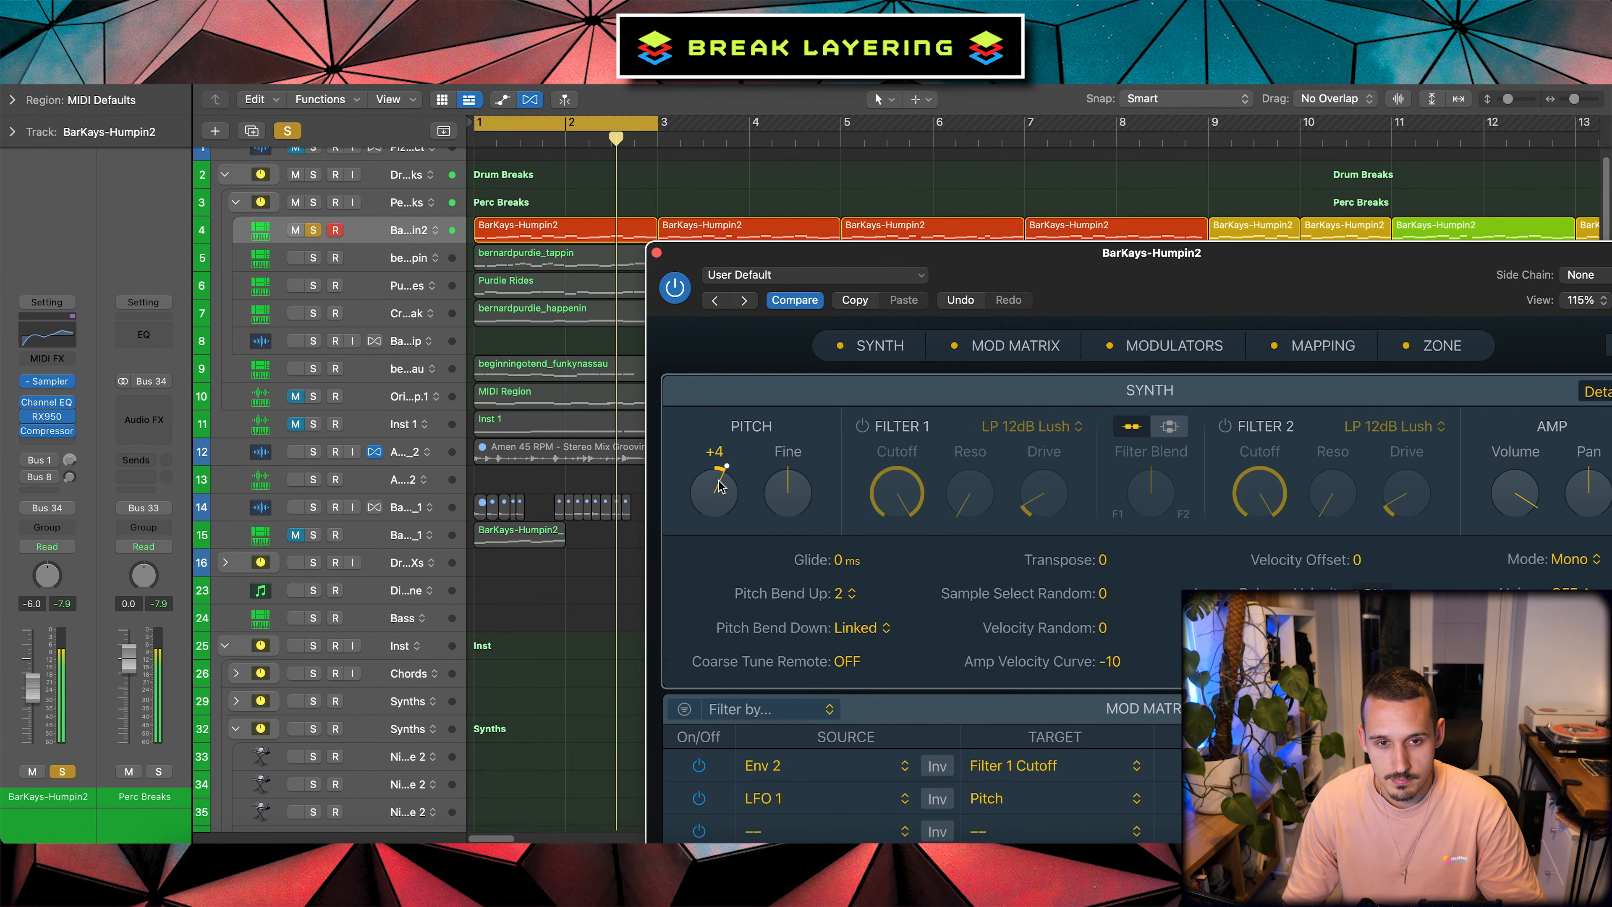
alt+click(720, 502)
drag(722, 506, 726, 488)
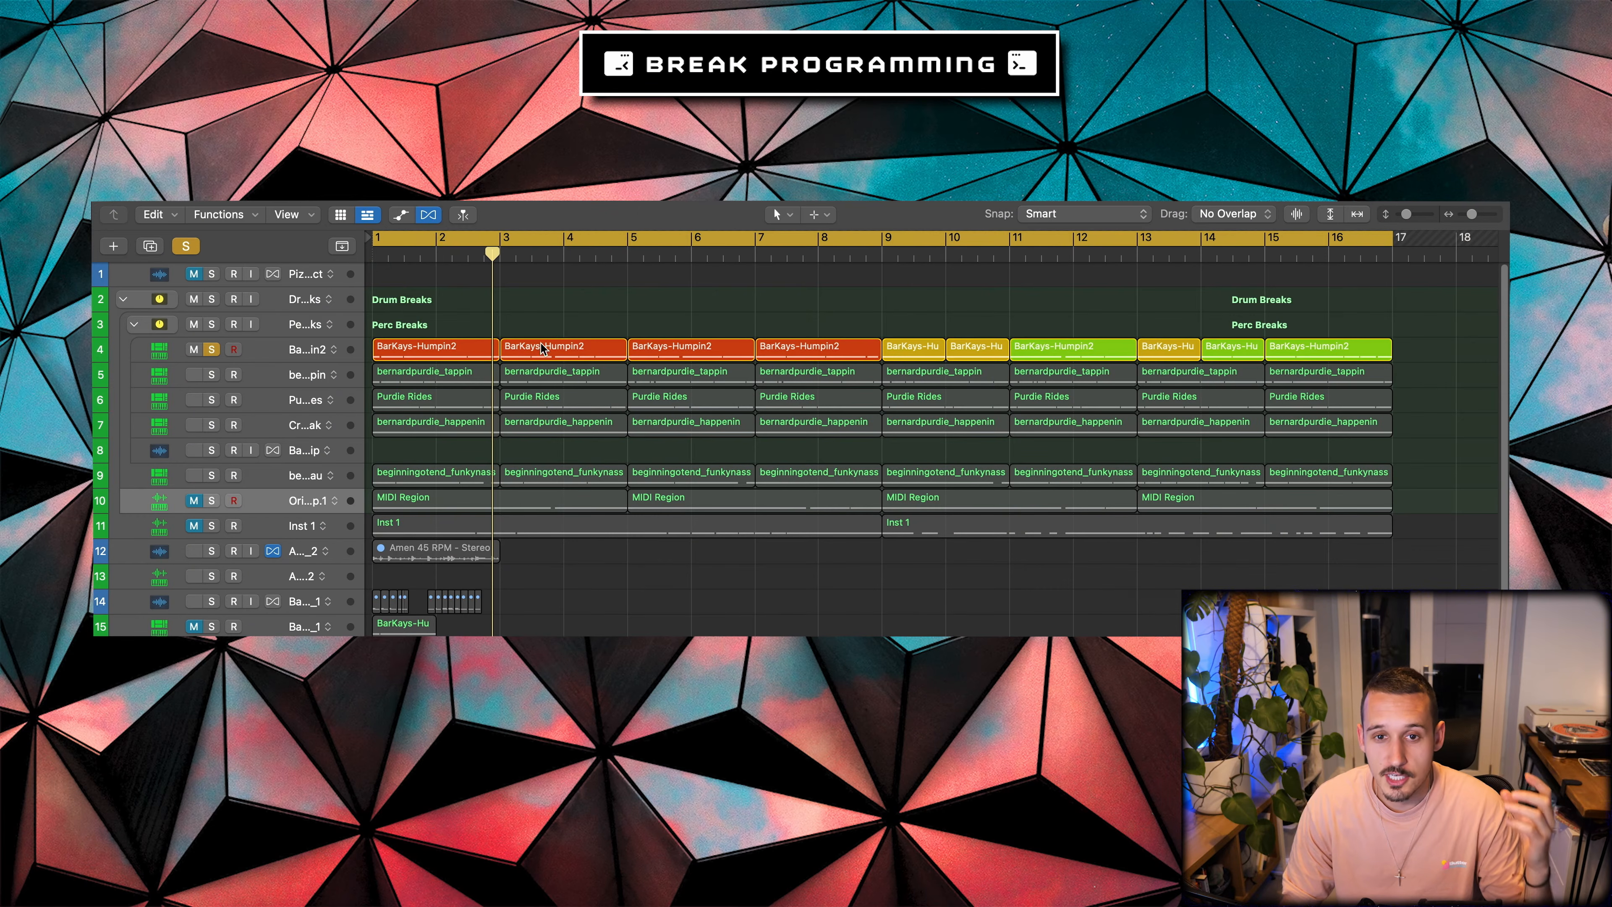
Add bernardpurdie_tappin, Purdie Rides, Crash Break and beginningotend_funkynassau one by one to the soloed BarKays-Humpin2 during playback of the 16-bar loop.
key(ctrl+m)
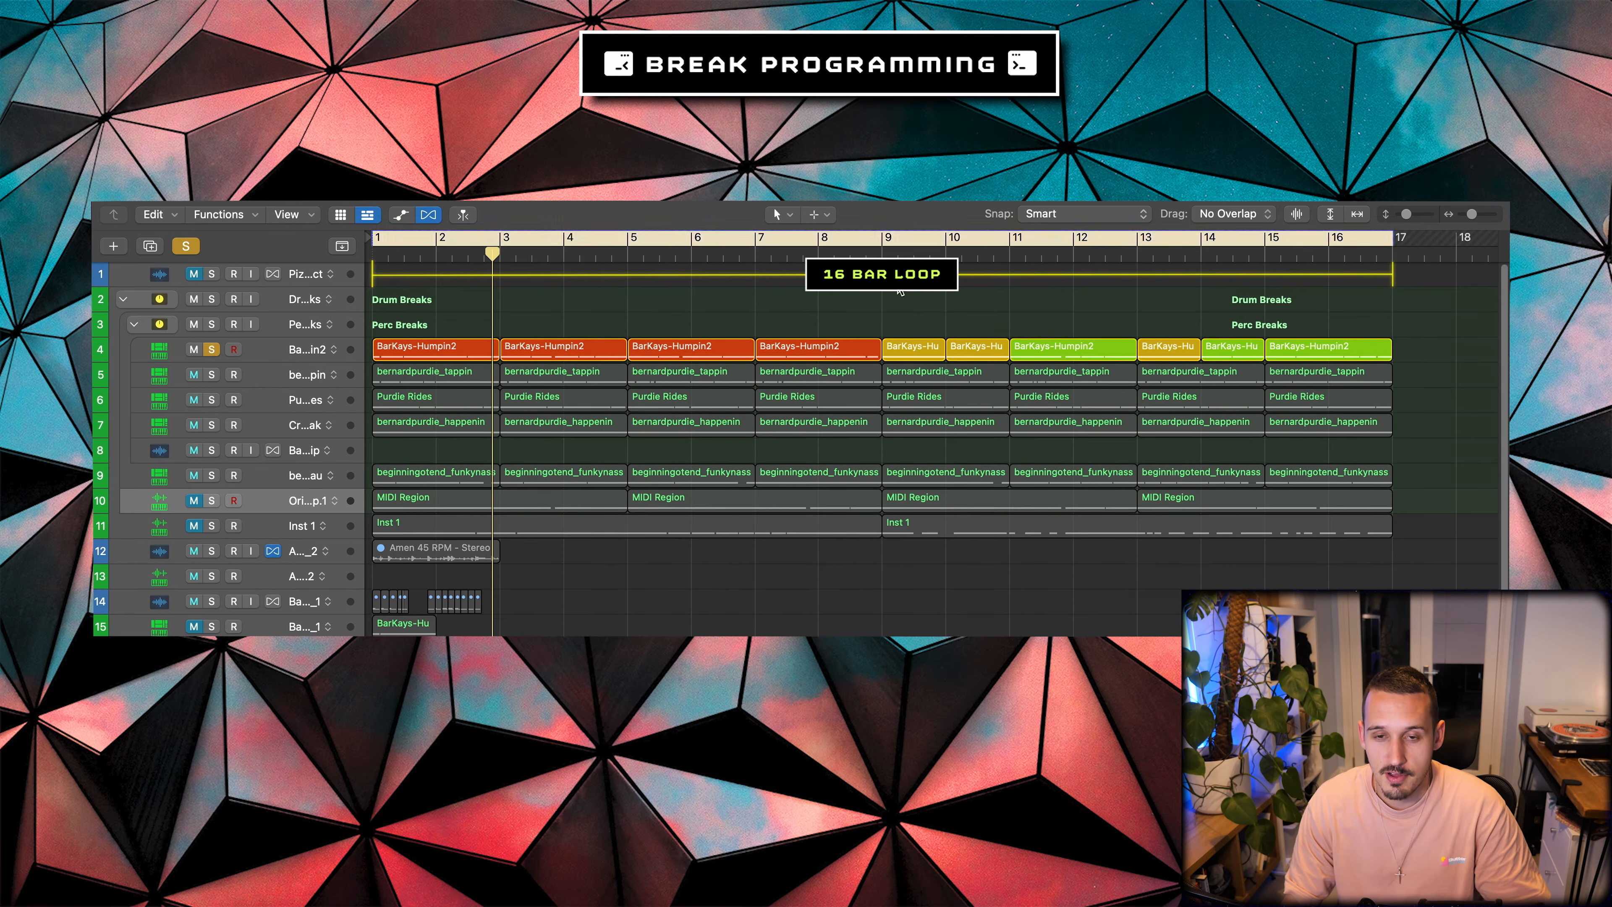
key(super+Down)
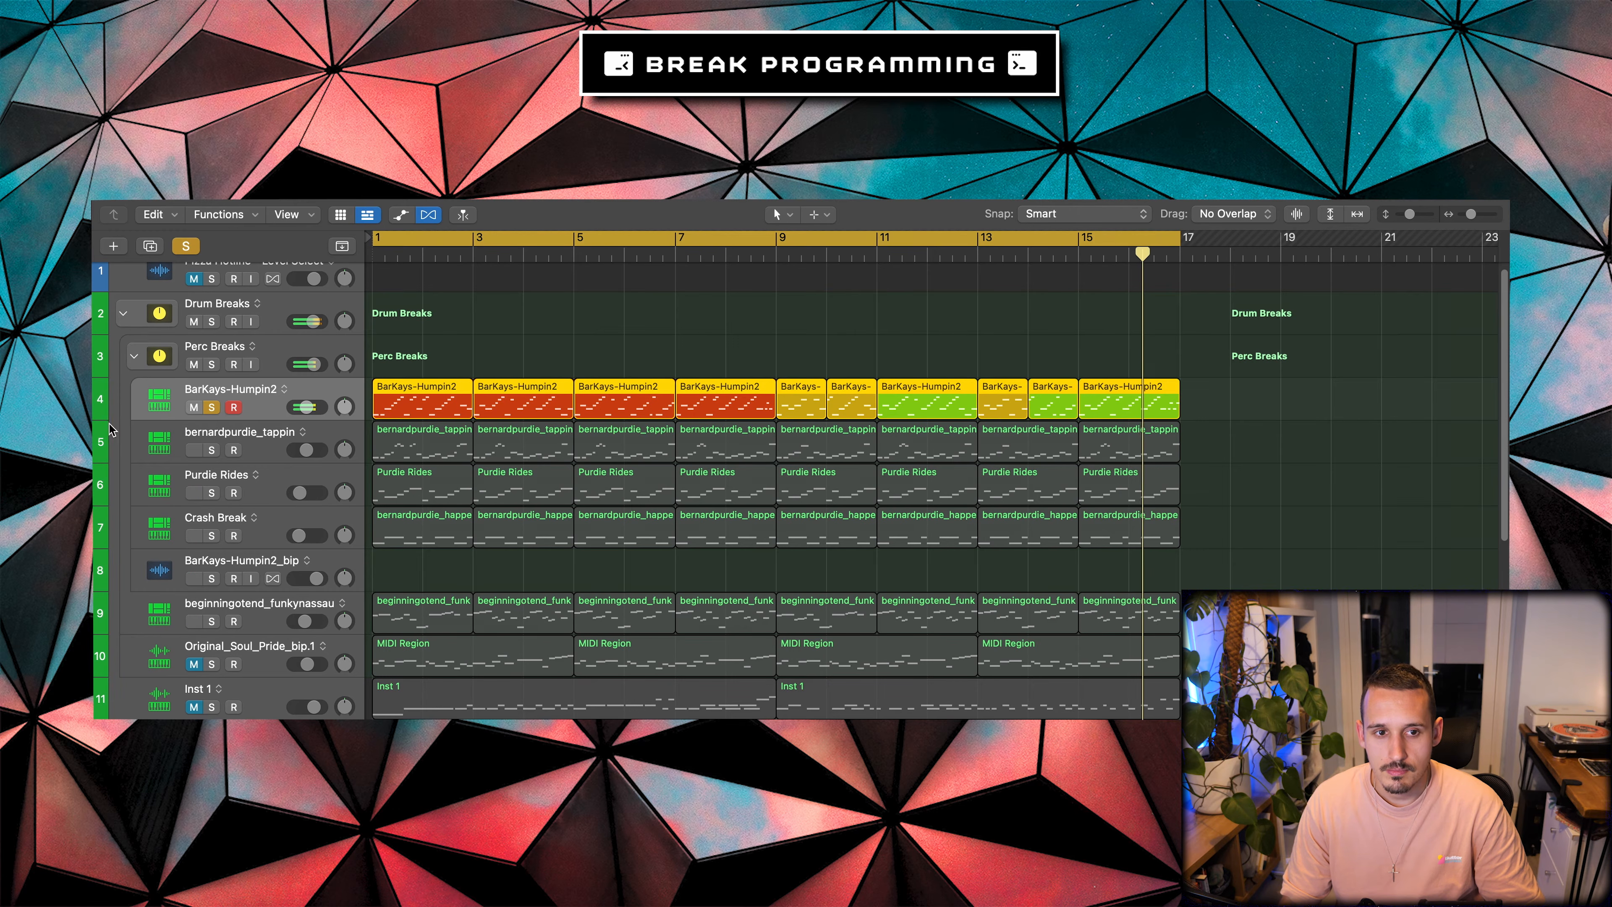
click(212, 450)
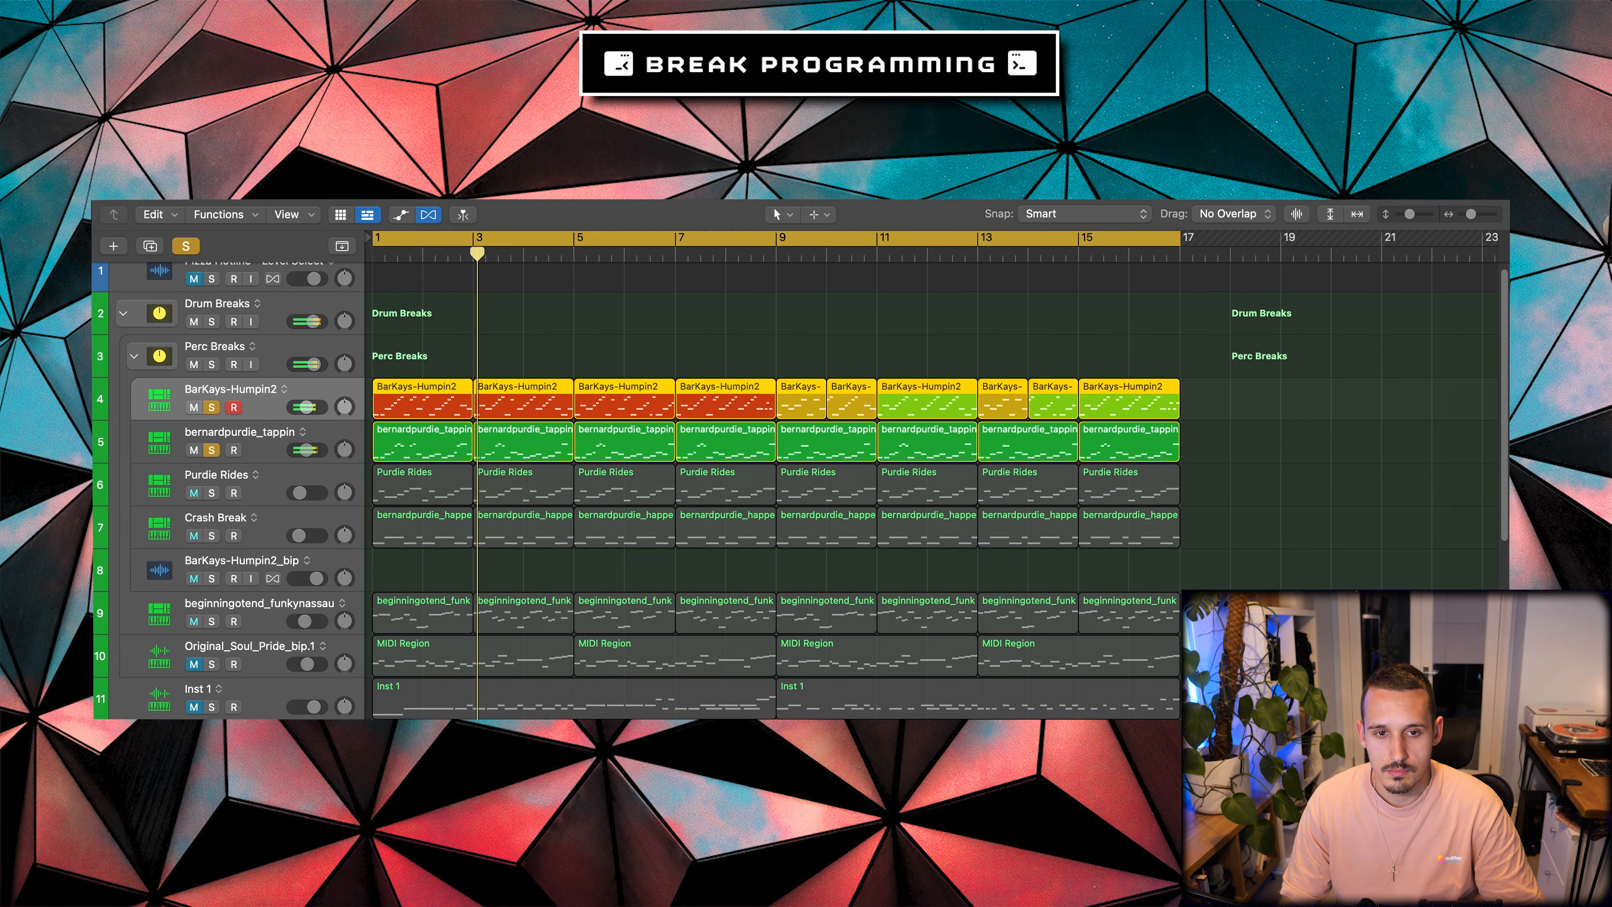
click(212, 493)
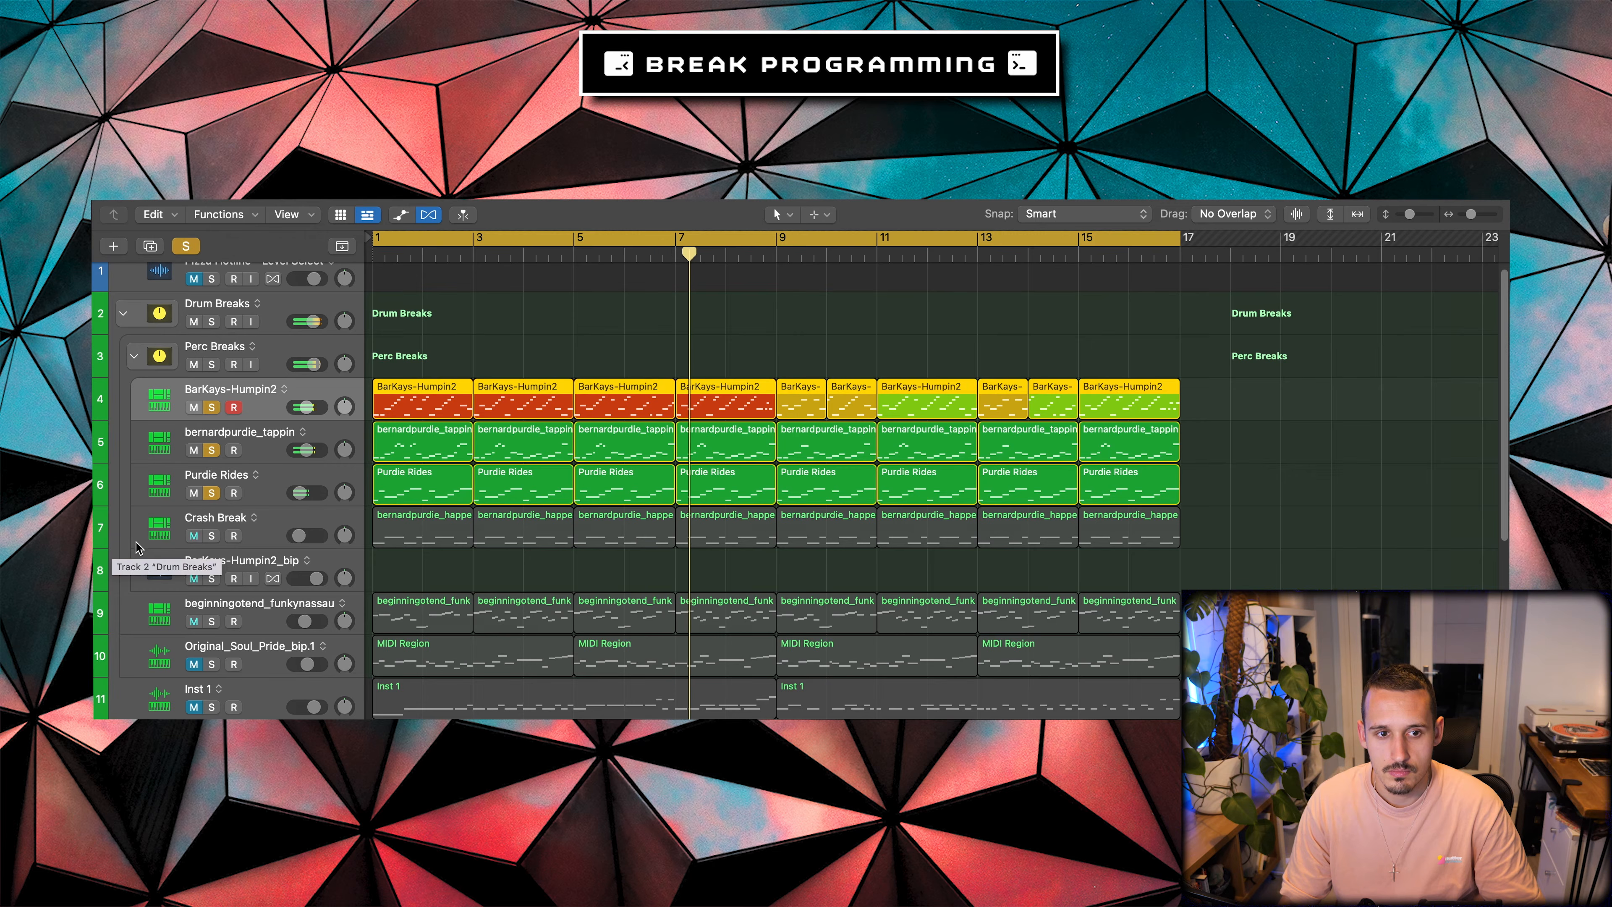
click(211, 536)
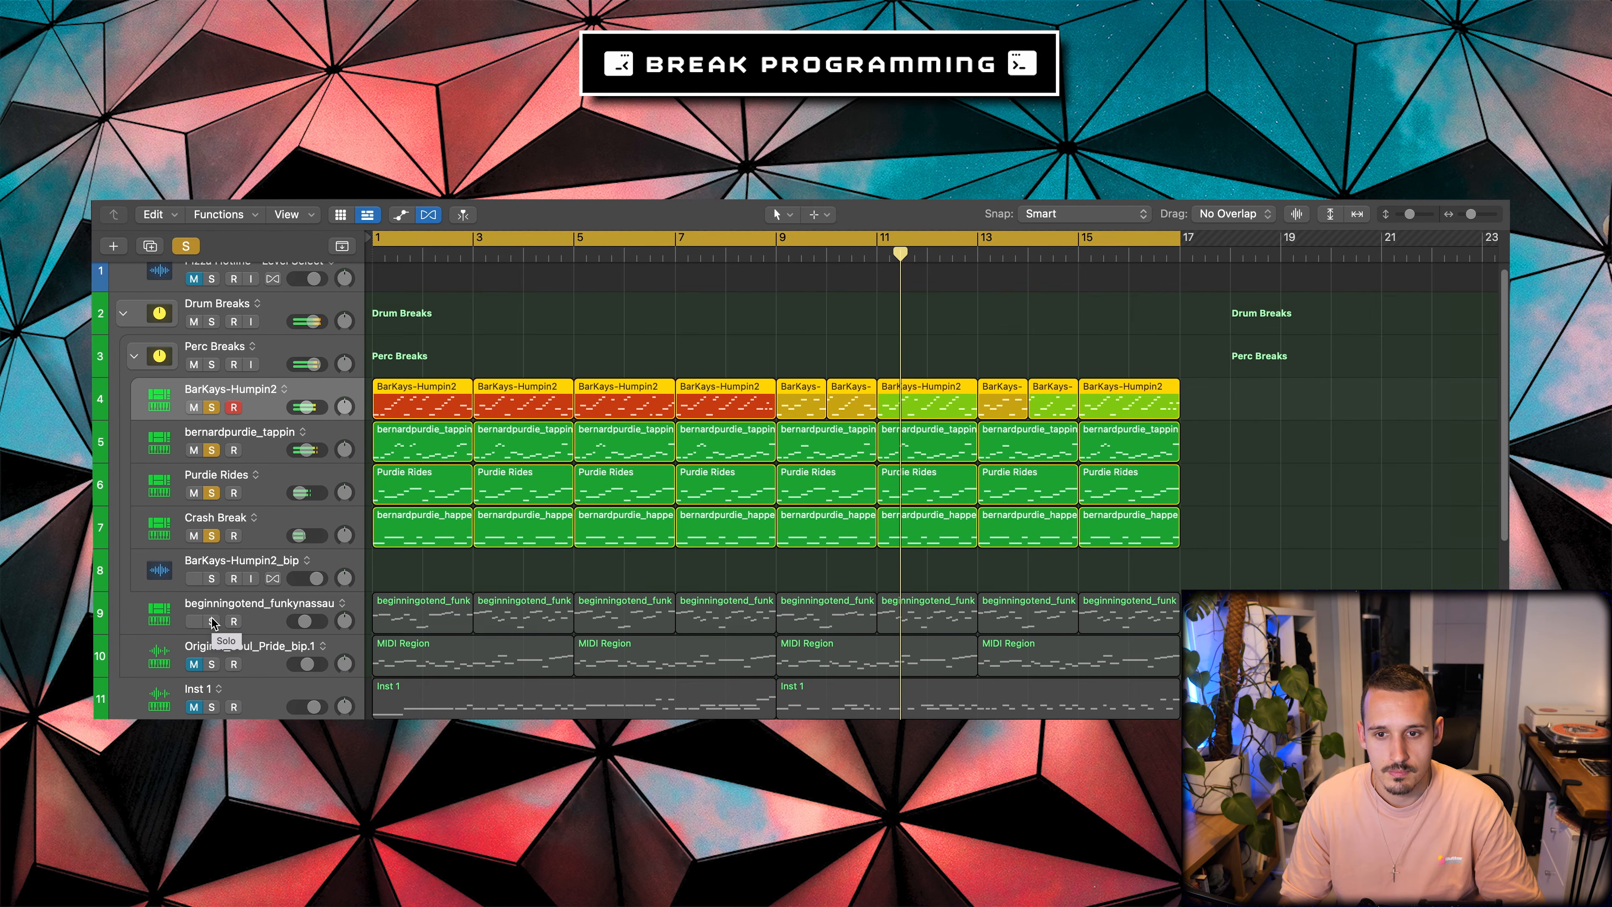
click(213, 623)
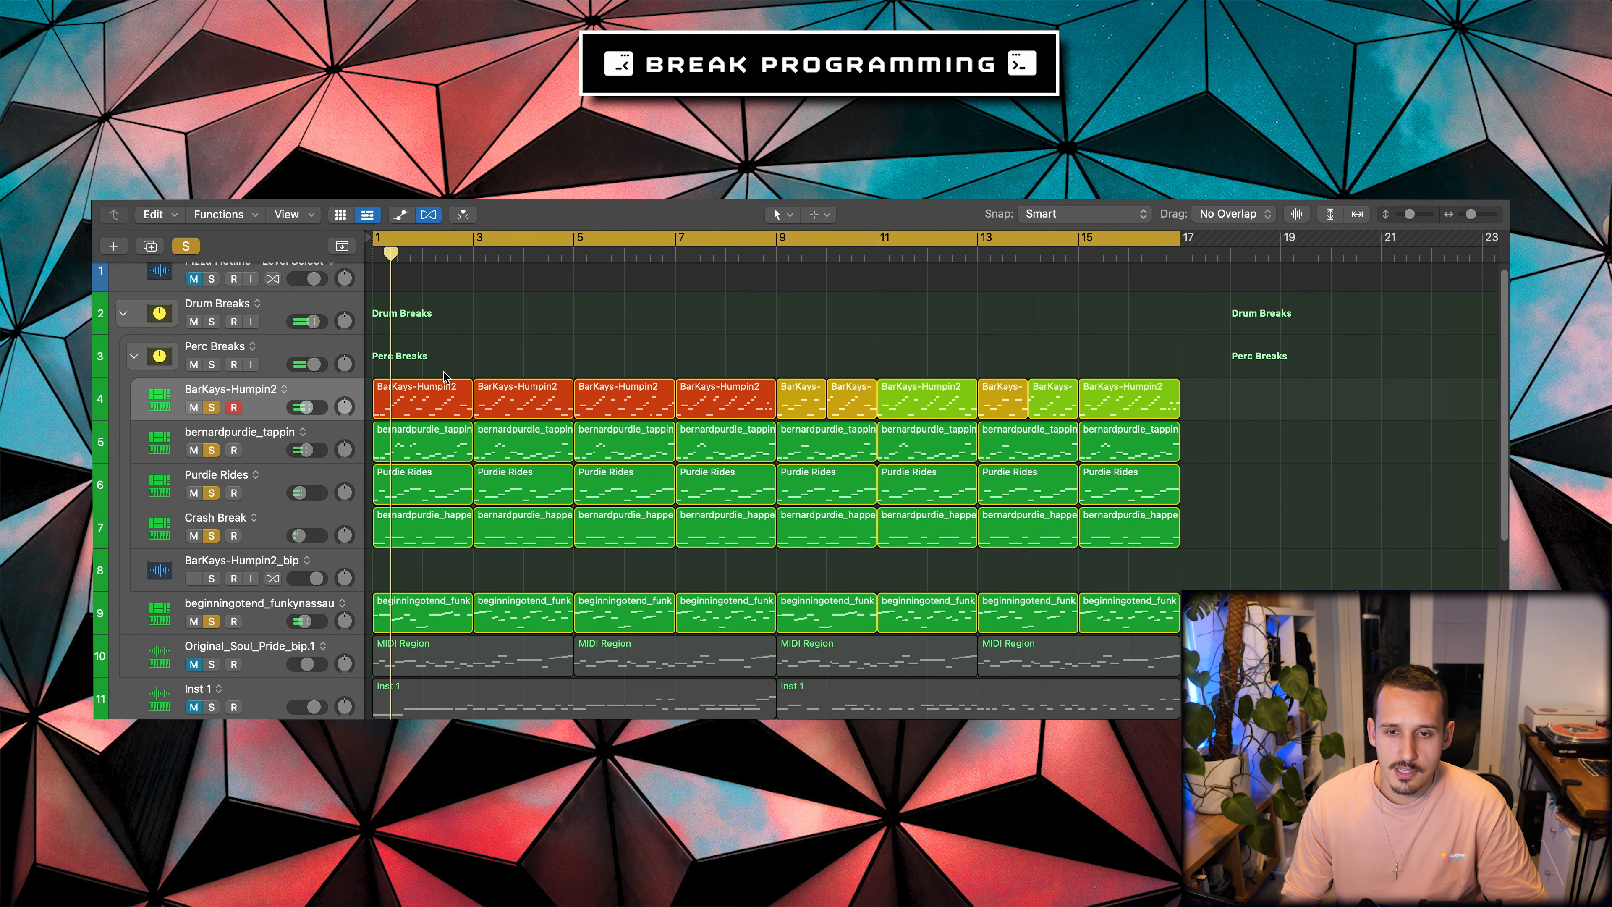
key(space)
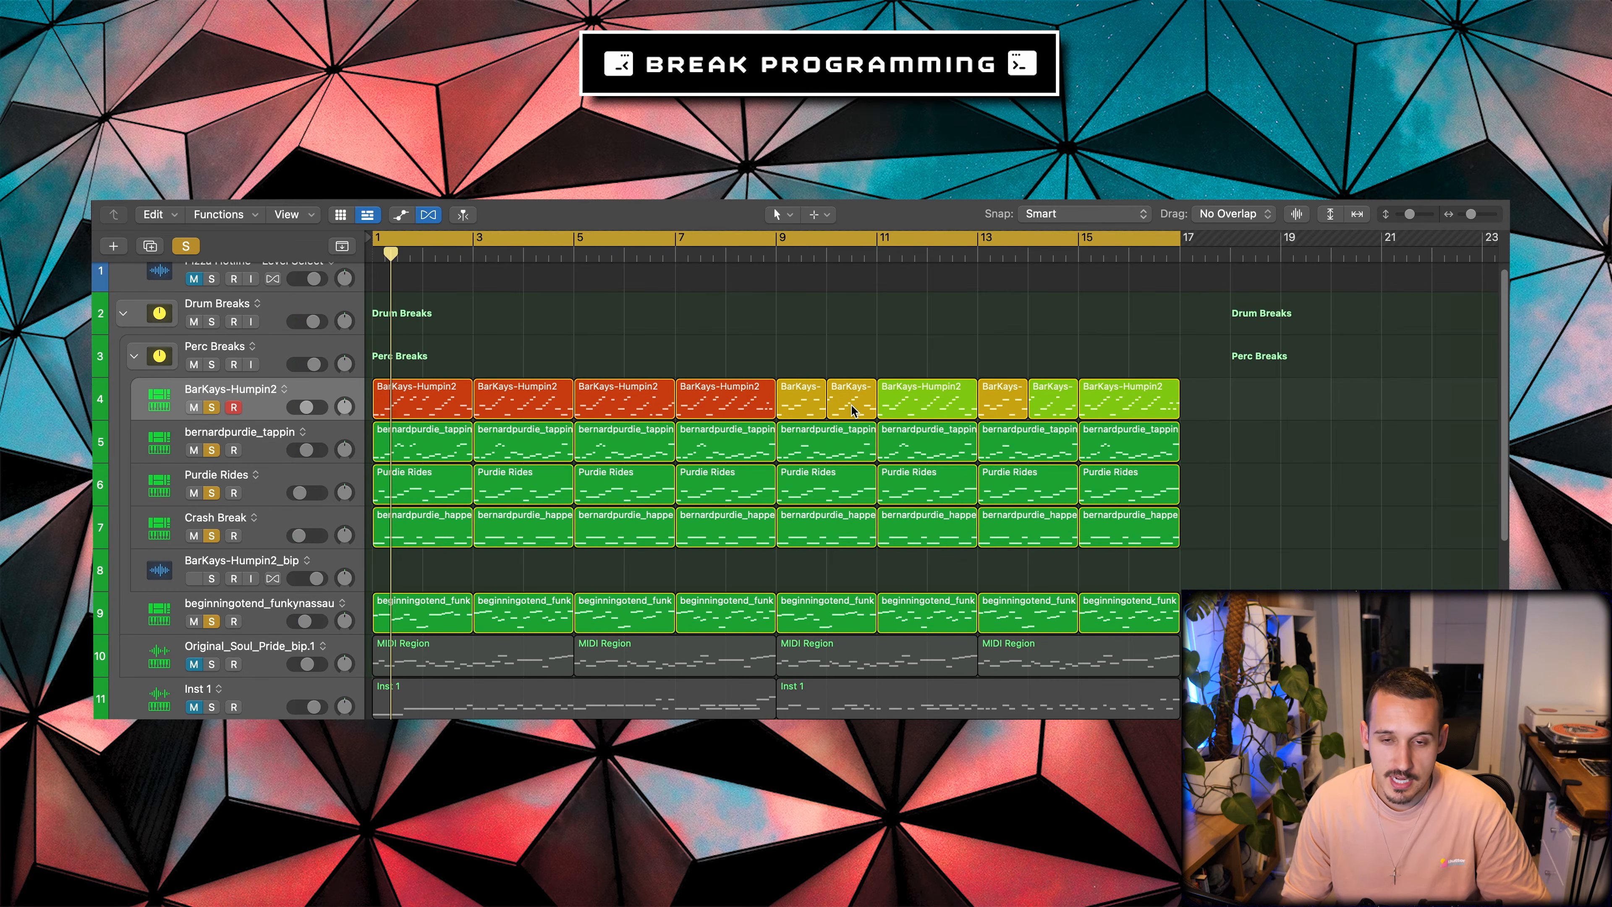
Examine how the break layers are muted and brought in across the full arrangement from bar 49 onward.
key(z)
scroll(827, 408, right, 15)
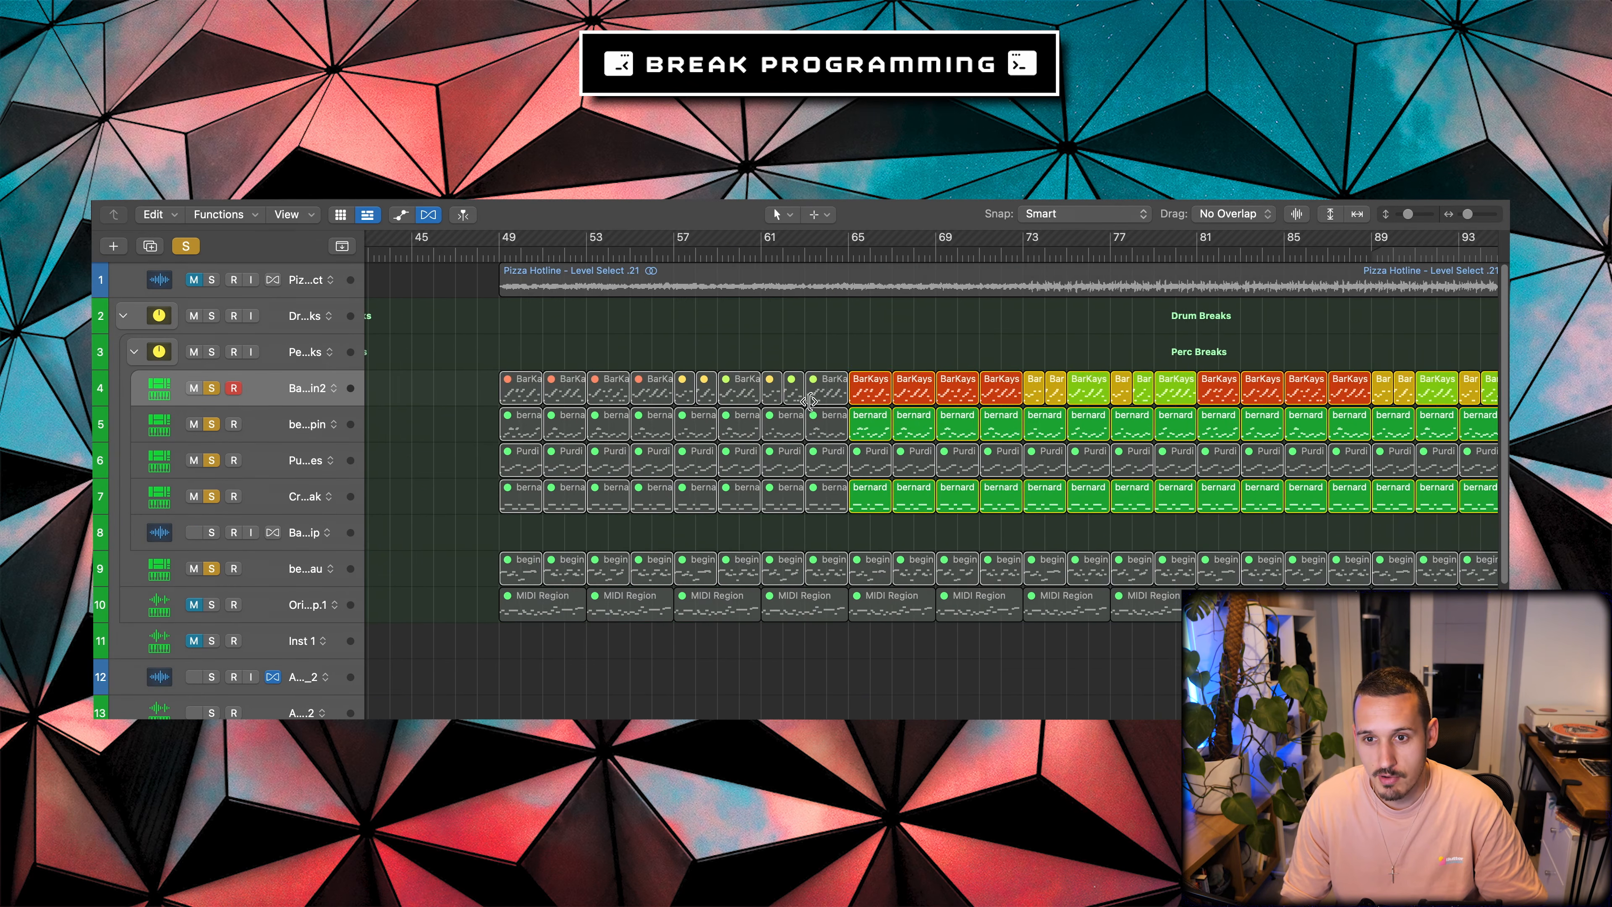
scroll(797, 399, down, 10)
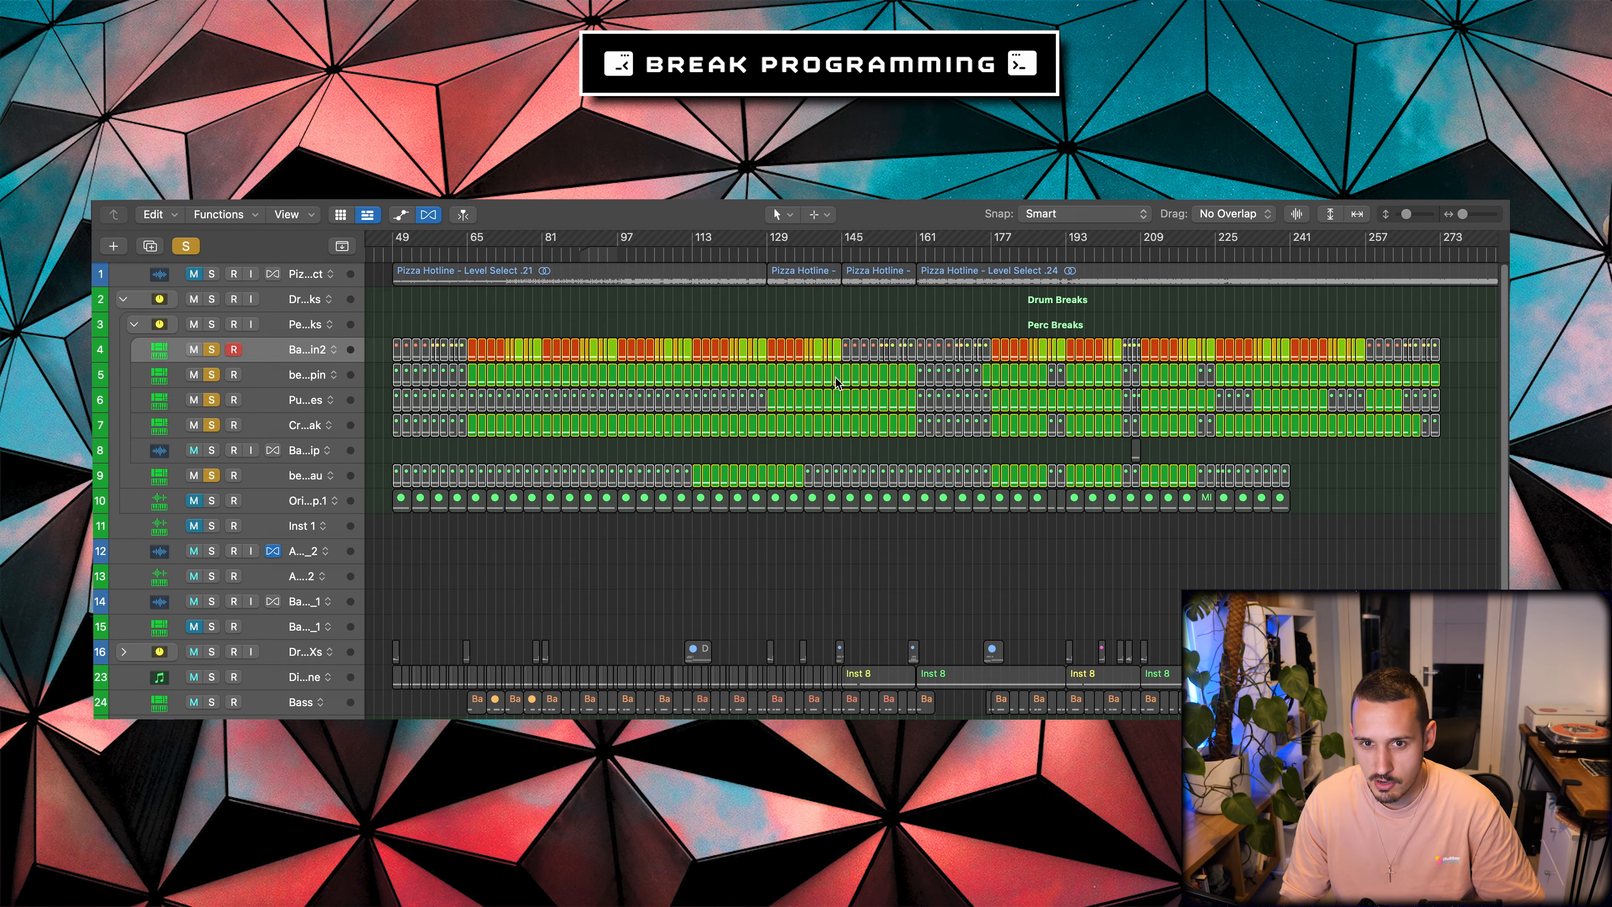
scroll(809, 350, up, 10)
scroll(809, 351, up, 5)
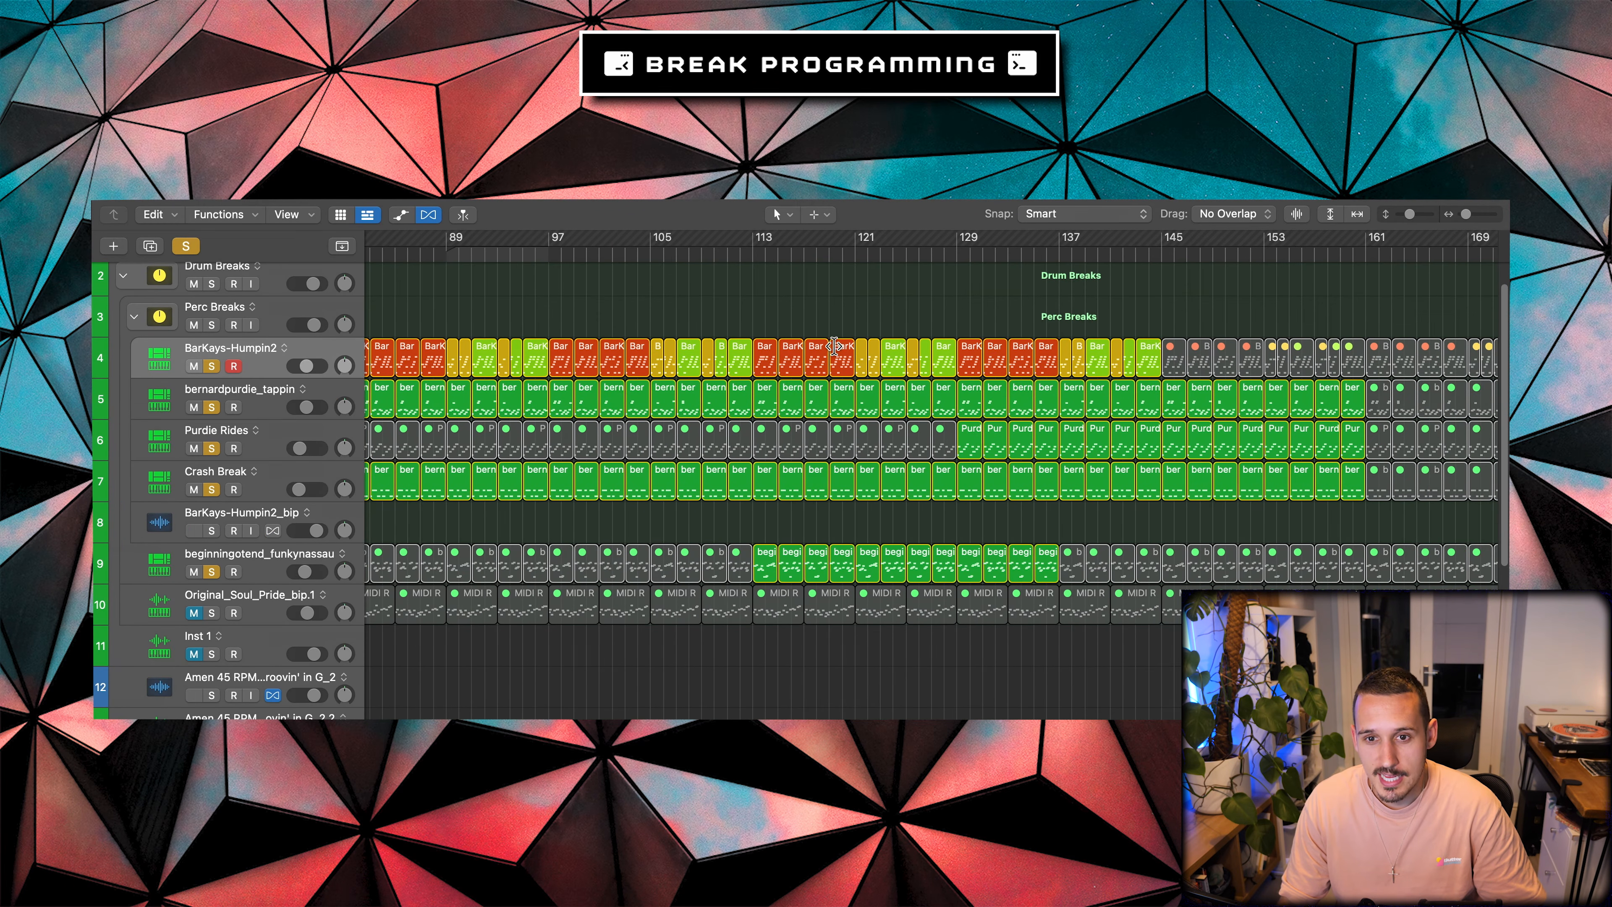
scroll(833, 349, up, 4)
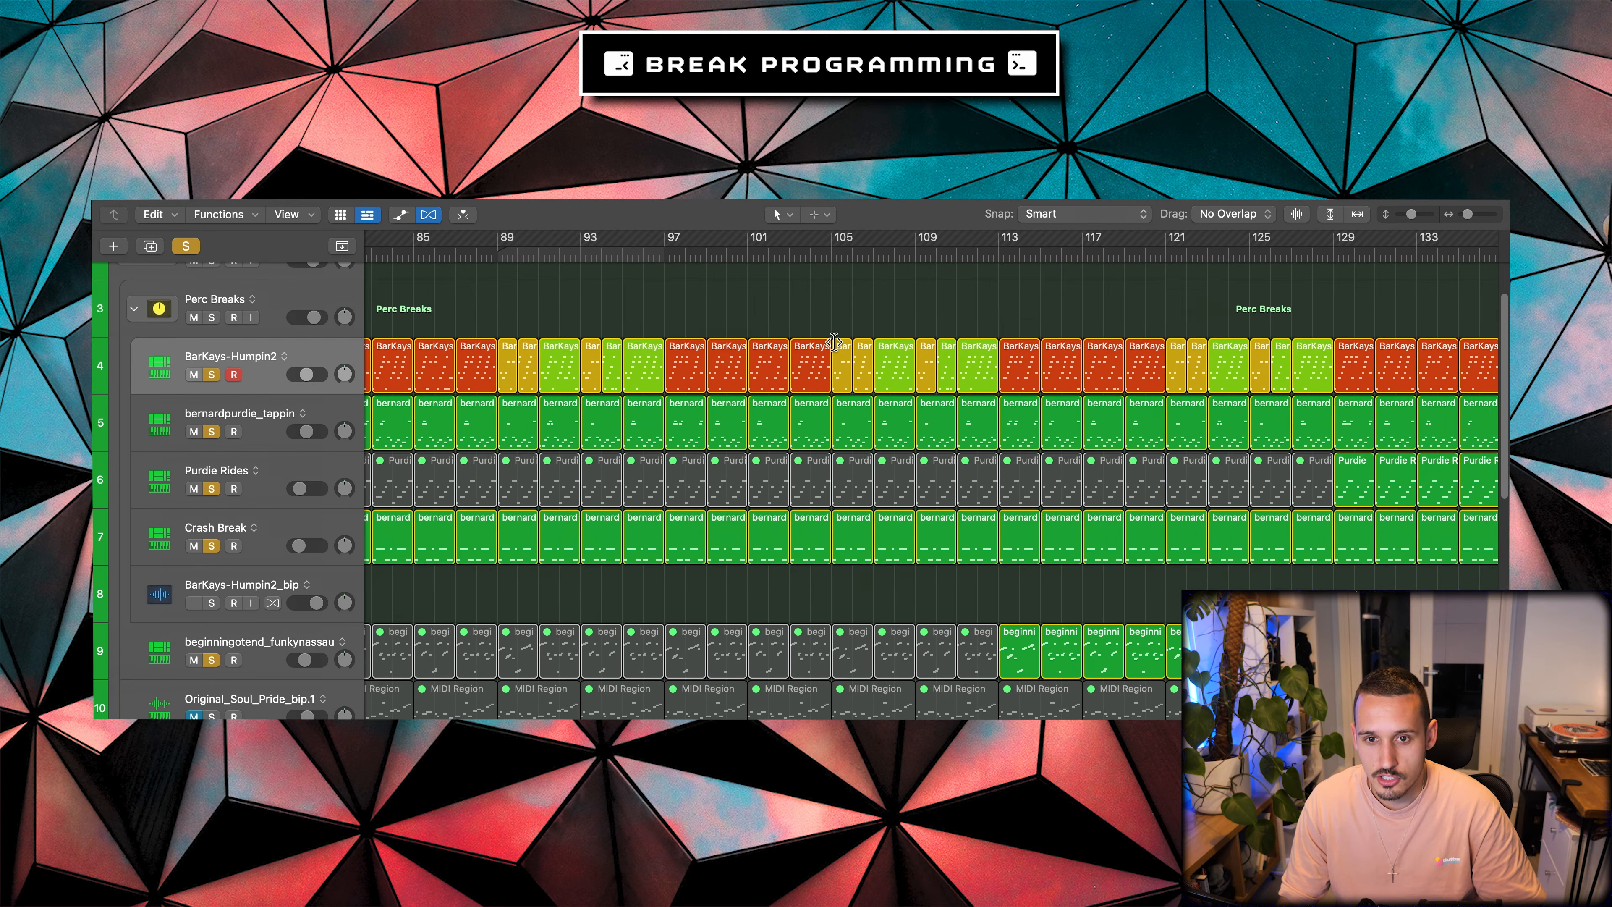